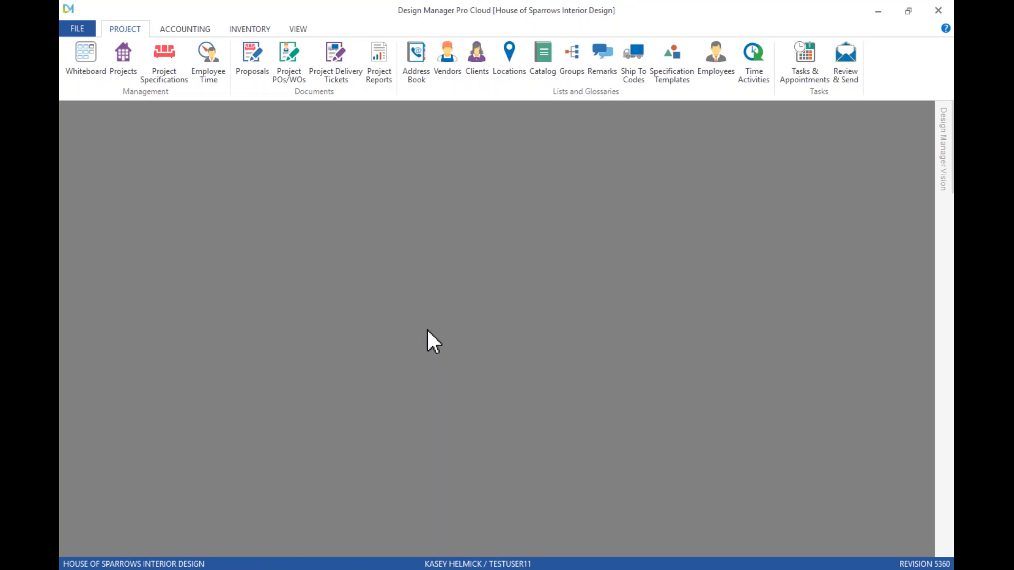
List the proposals of the South West Bed & Breakfast project and view proposal 0004.
{"action": "left_click", "coordinate": [255, 75]}
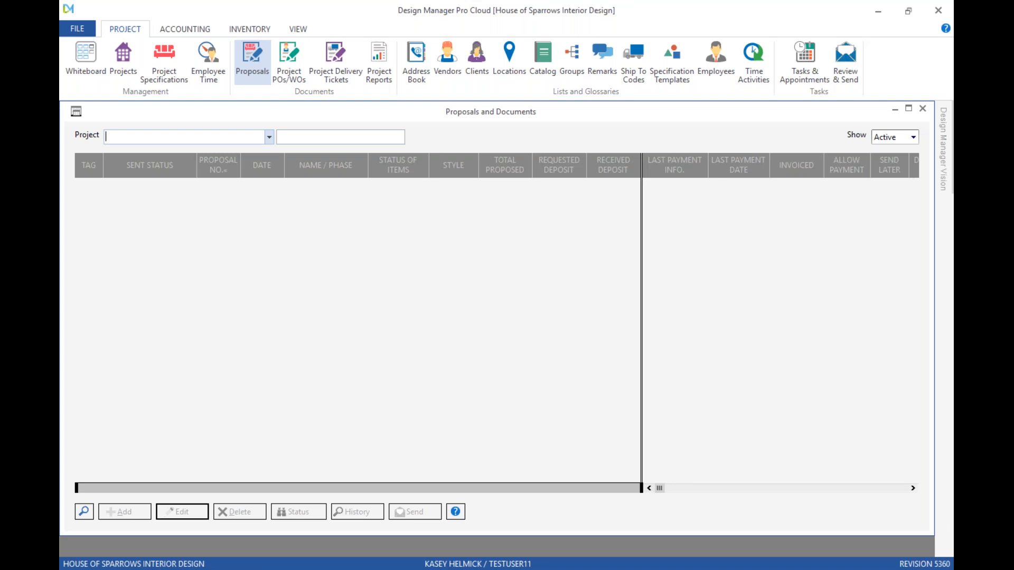
{"action": "type", "text": "s"}
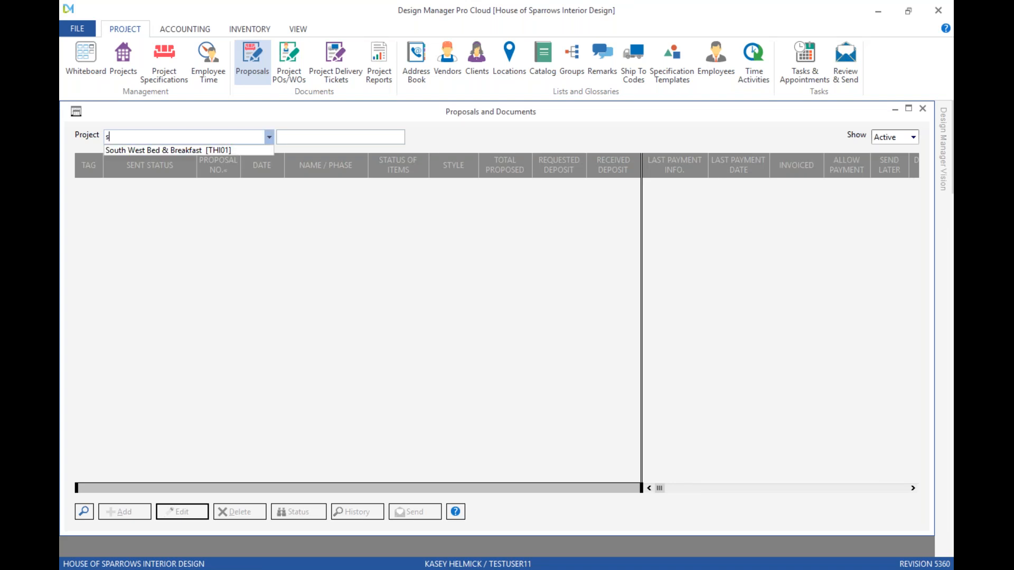
{"action": "key", "text": "Tab"}
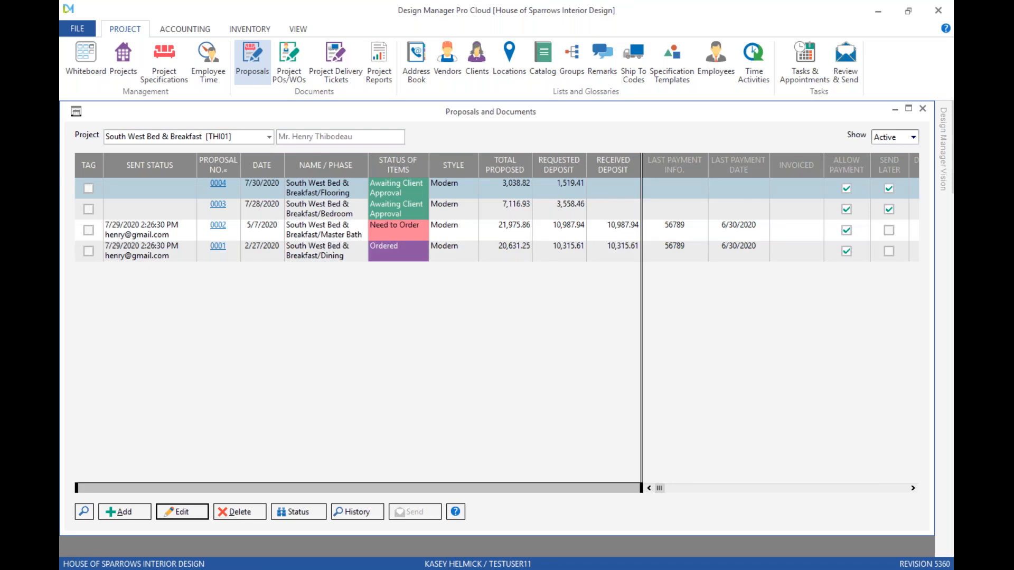
{"action": "key", "text": "Return"}
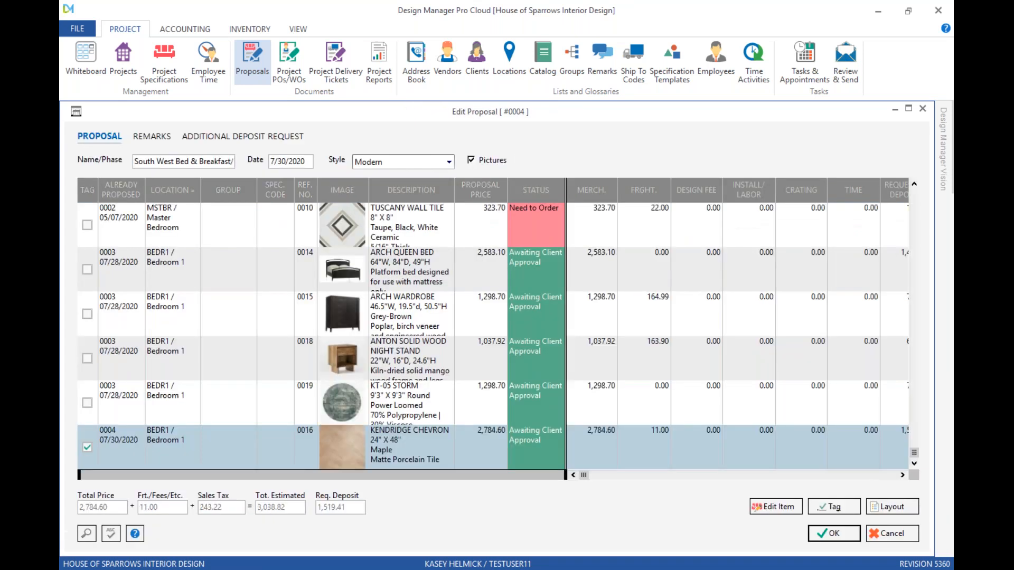
{"action": "left_click", "coordinate": [923, 108]}
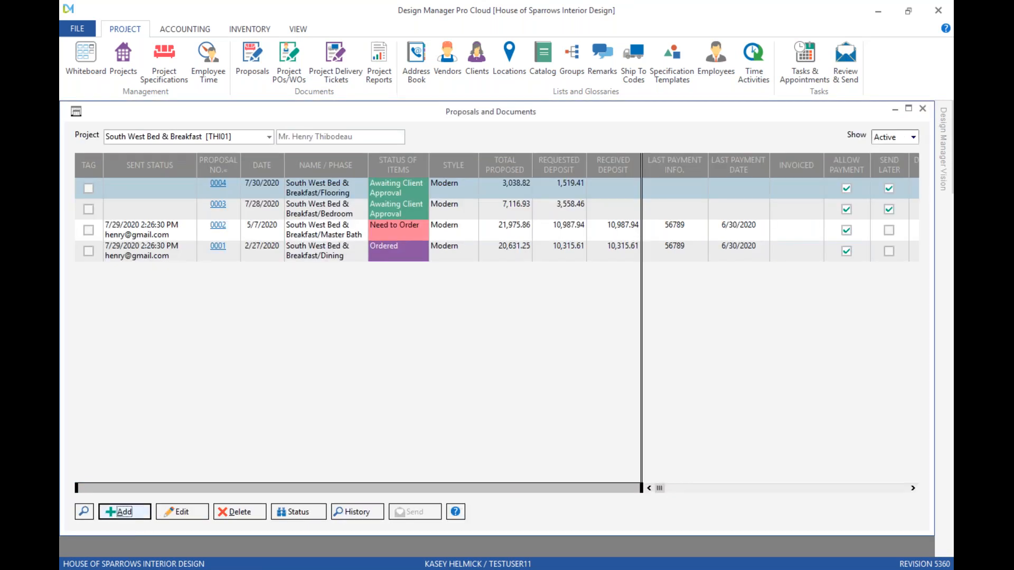
Create a new proposal for the project that includes the Profile Metal Bench for Bedroom 1.
{"action": "left_click", "coordinate": [125, 512]}
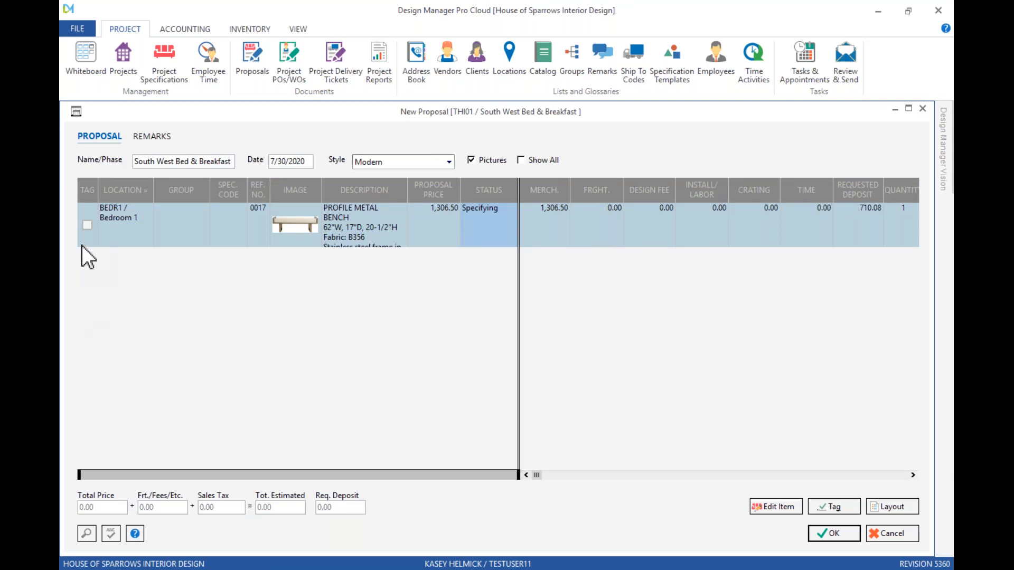
{"action": "left_click", "coordinate": [88, 225]}
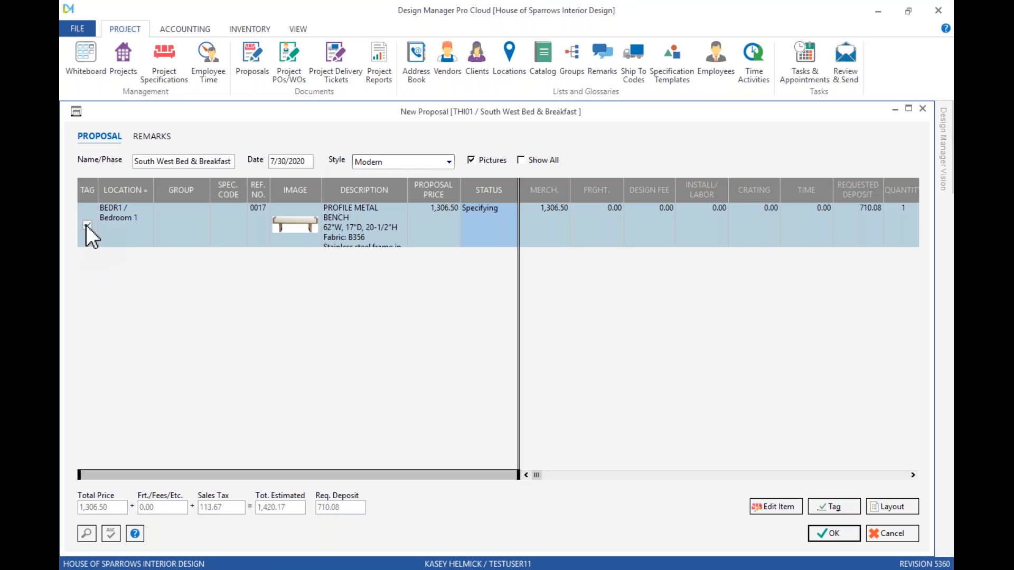
{"action": "left_click", "coordinate": [846, 534]}
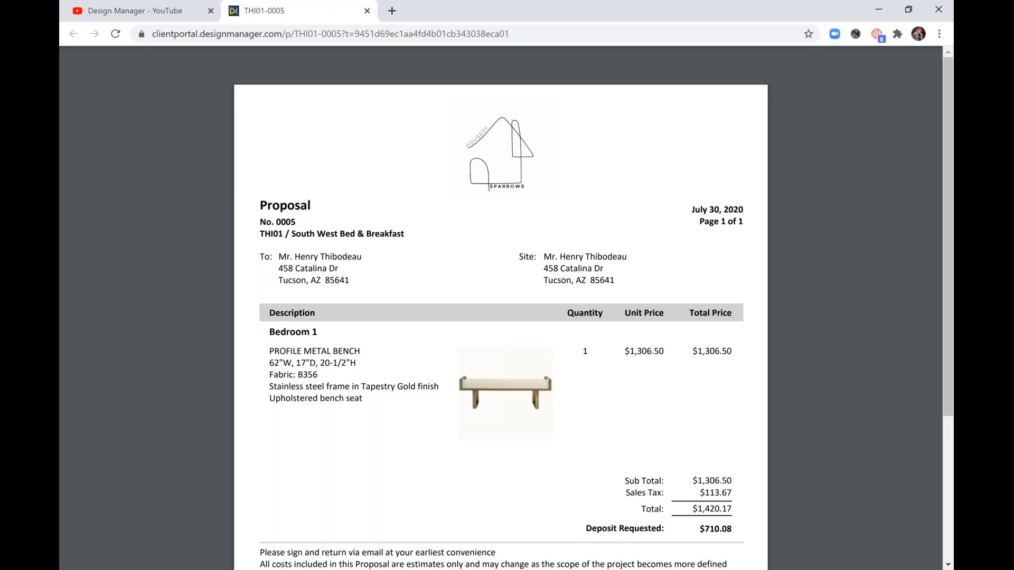
Review the new proposal's PDF from start to end and look at its download and print options without saving a copy.
{"action": "scroll", "coordinate": [719, 351], "scroll_direction": "down", "scroll_amount": 1}
{"action": "scroll", "coordinate": [719, 351], "scroll_direction": "down", "scroll_amount": 4}
{"action": "scroll", "coordinate": [719, 351], "scroll_direction": "up", "scroll_amount": 4}
{"action": "left_click", "coordinate": [887, 64]}
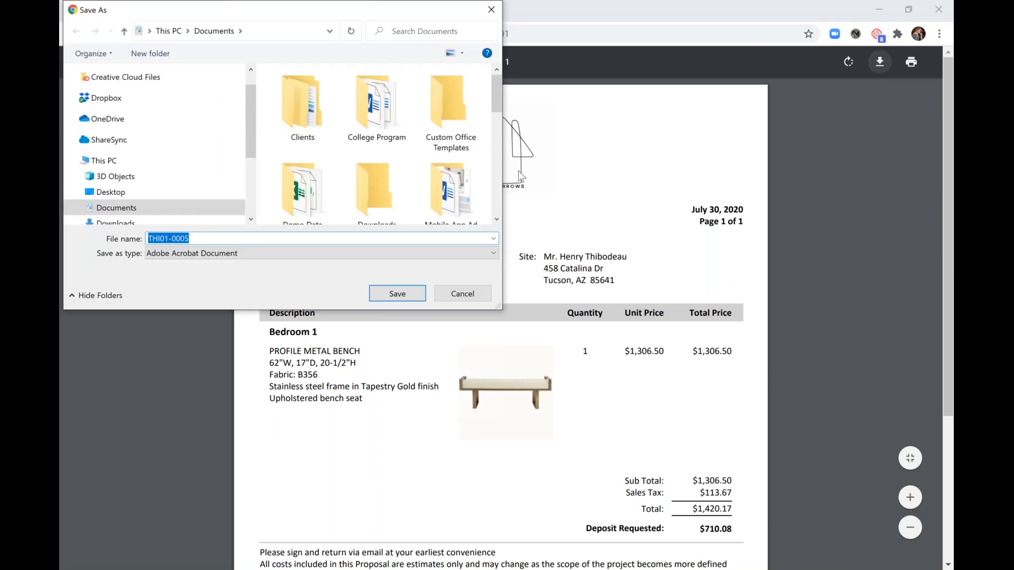
{"action": "left_click", "coordinate": [453, 301]}
{"action": "left_click", "coordinate": [910, 63]}
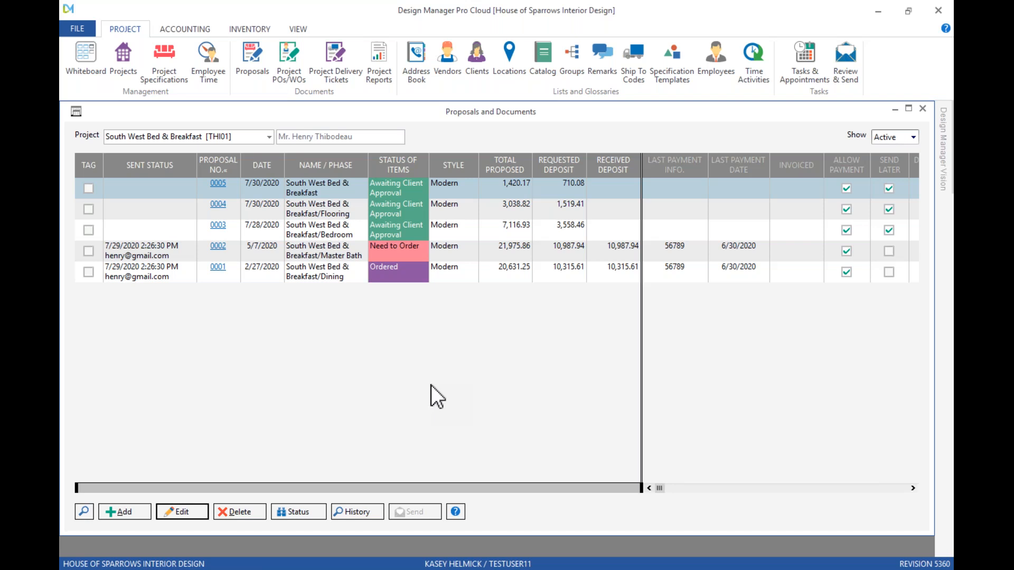
View the history of the Bedroom proposal 0003 and open its current version for review.
{"action": "left_click", "coordinate": [140, 231]}
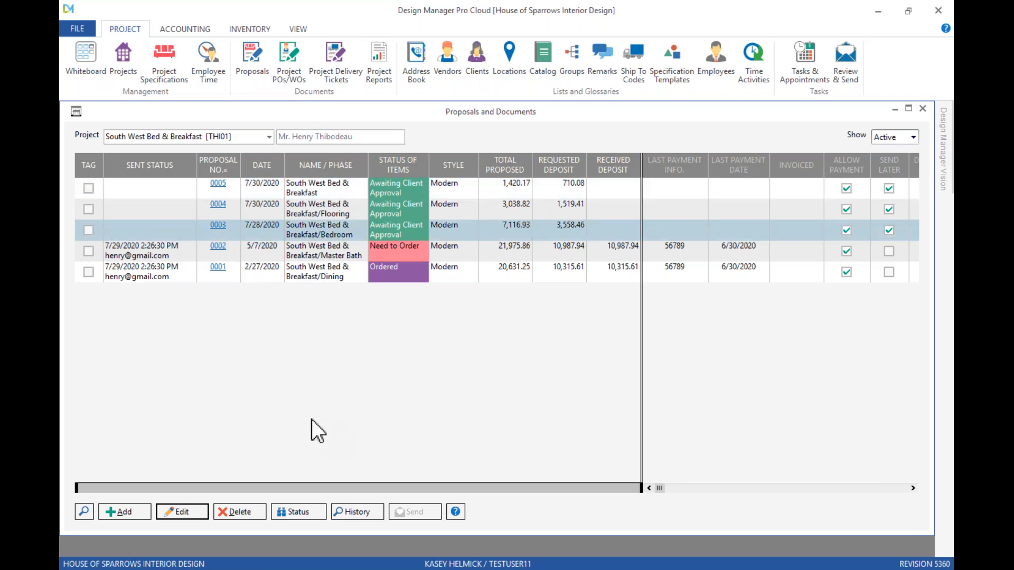
{"action": "left_click", "coordinate": [354, 510]}
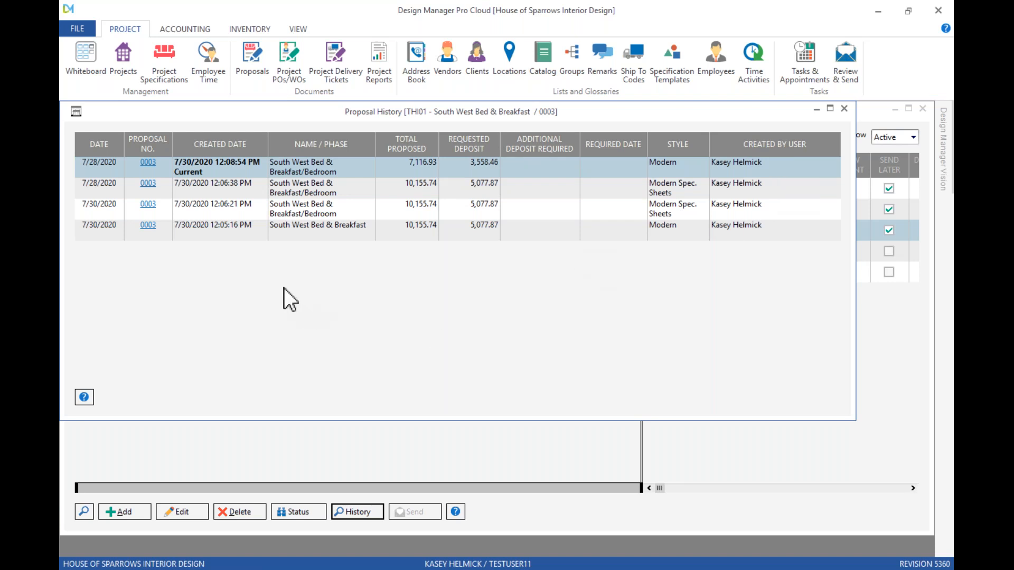
{"action": "left_click", "coordinate": [152, 166]}
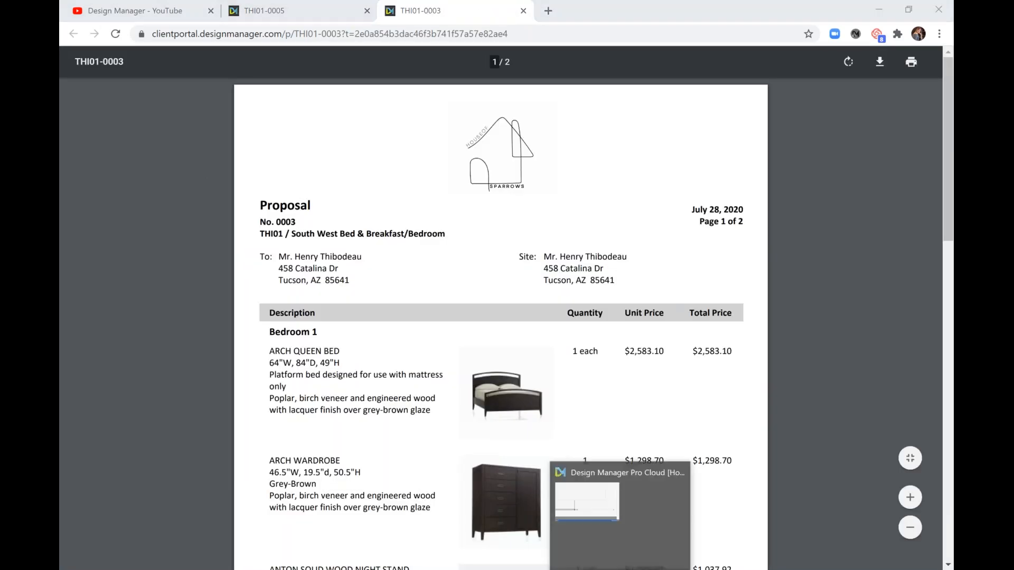
{"action": "left_click", "coordinate": [621, 504]}
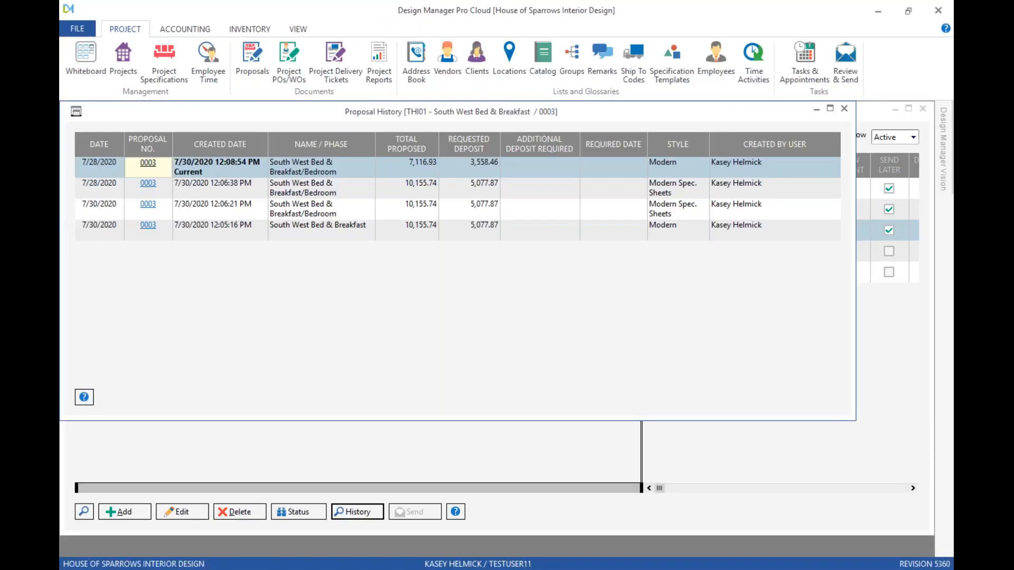
{"action": "left_click", "coordinate": [846, 109]}
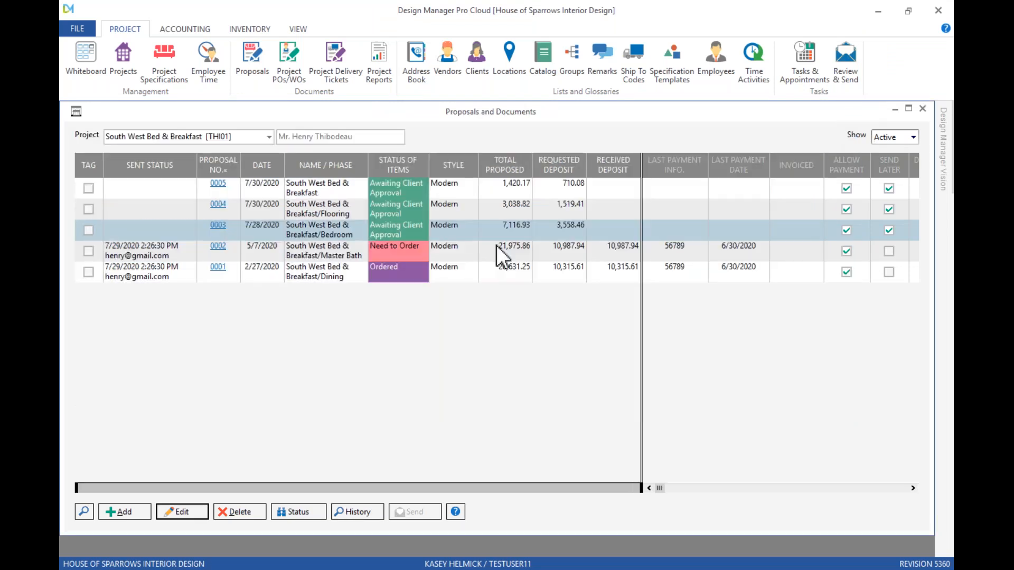
Tag all the project's proposals and clear all the tags again.
{"action": "right_click", "coordinate": [98, 203]}
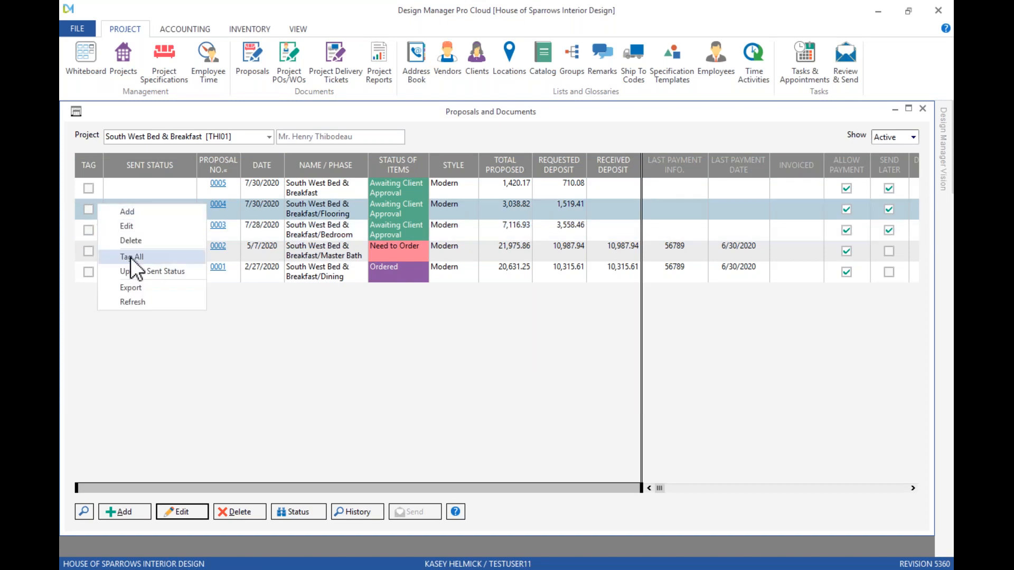
{"action": "left_click", "coordinate": [131, 257]}
{"action": "right_click", "coordinate": [98, 210]}
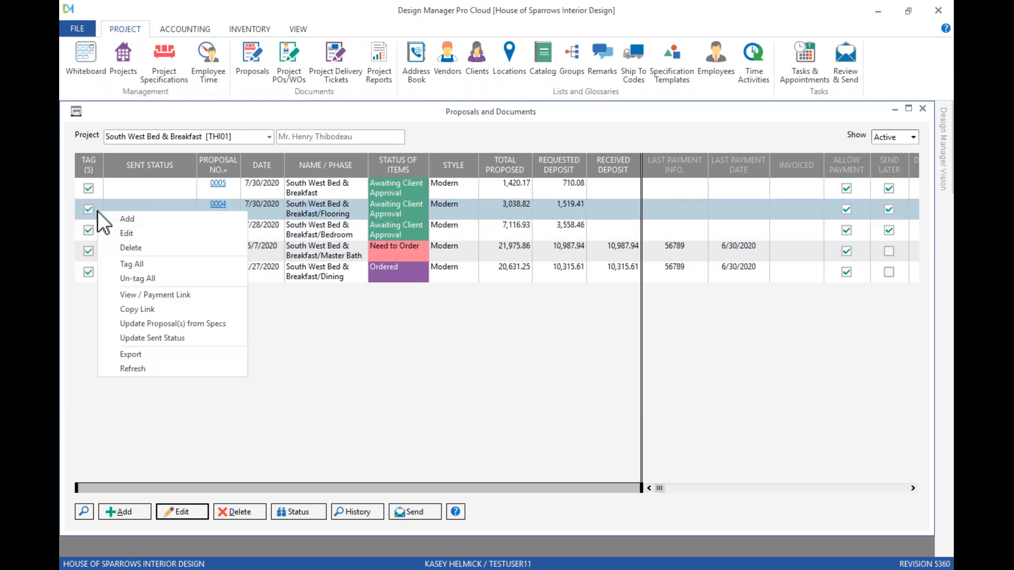
{"action": "left_click", "coordinate": [140, 278]}
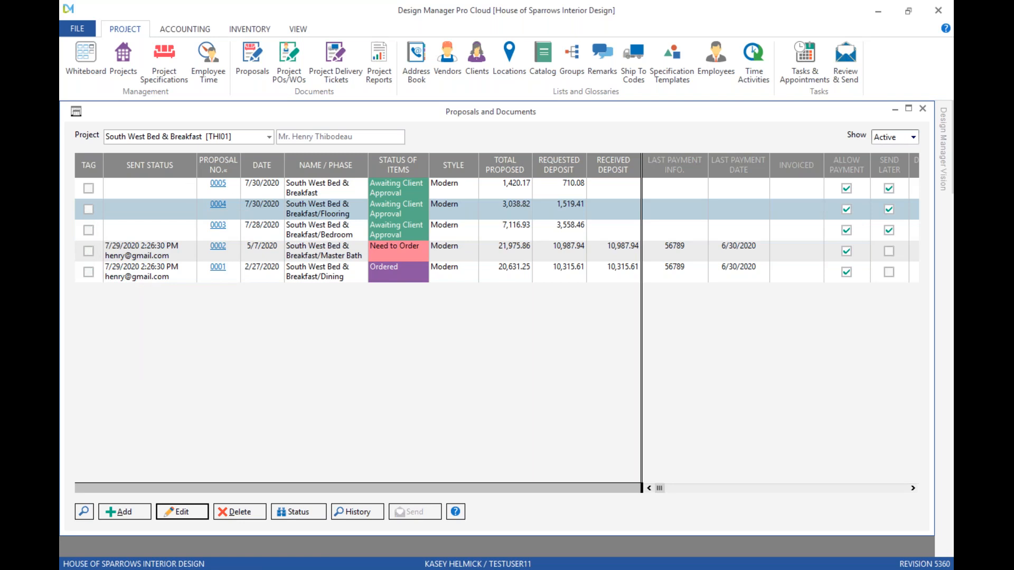
Tag the Bedroom proposal 0003 and the bench proposal 0005 for sending.
{"action": "left_click", "coordinate": [92, 233]}
{"action": "left_click", "coordinate": [96, 231]}
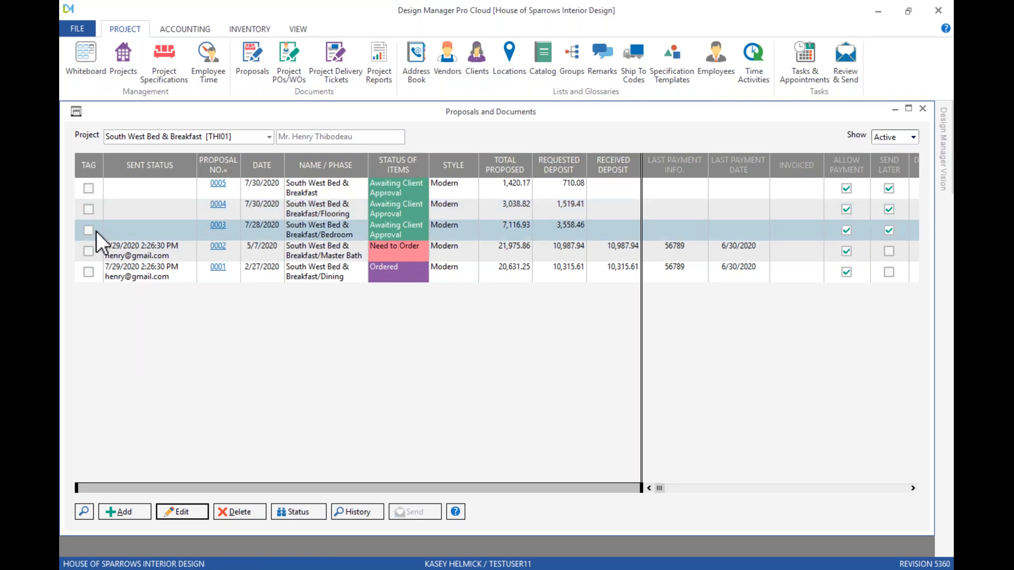
{"action": "left_click", "coordinate": [88, 230]}
{"action": "right_click", "coordinate": [92, 229]}
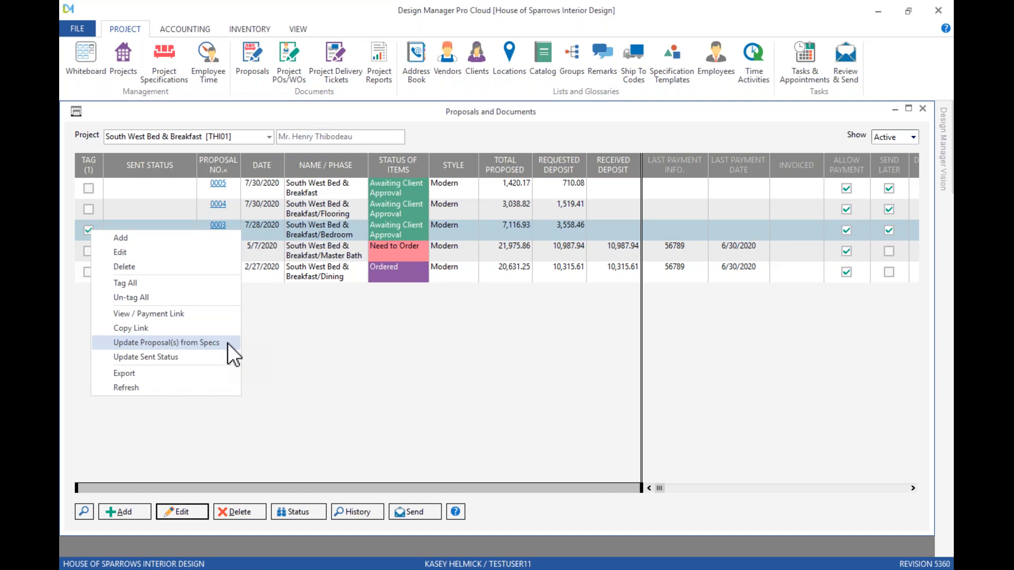
{"action": "left_click", "coordinate": [169, 361]}
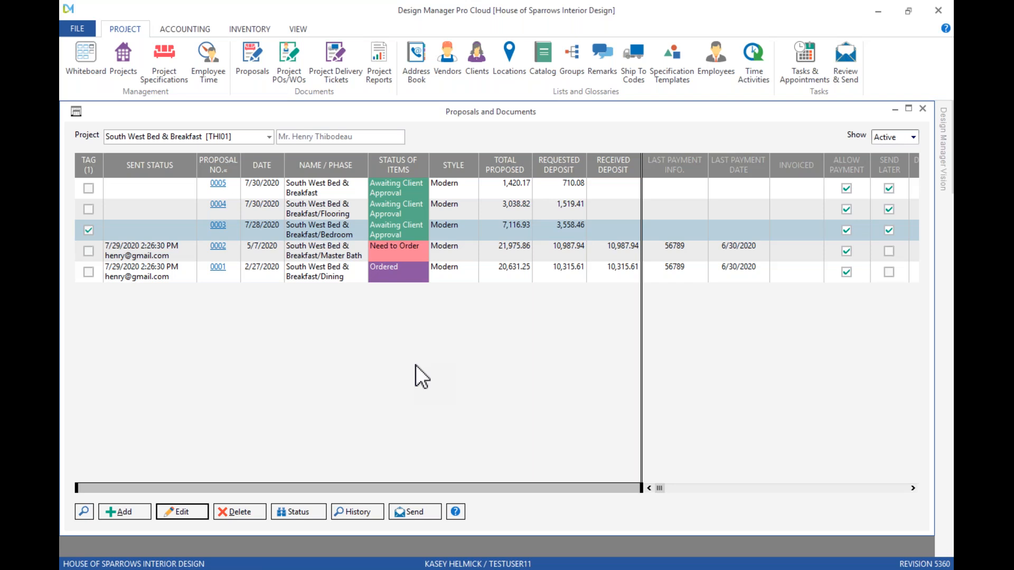
{"action": "left_click", "coordinate": [90, 187]}
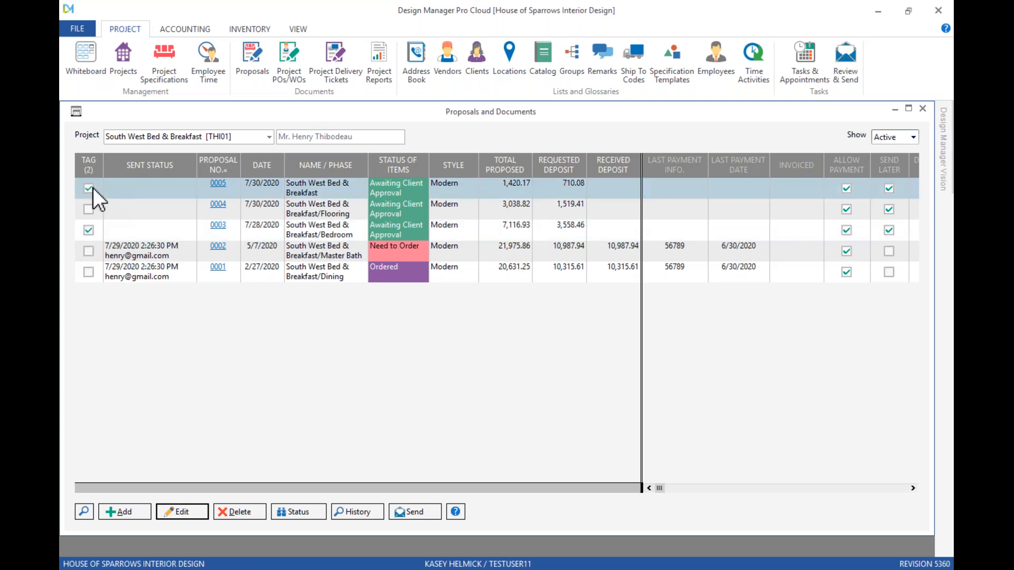
Email the two tagged proposals to the client with the default subject and no message.
{"action": "left_click", "coordinate": [416, 511]}
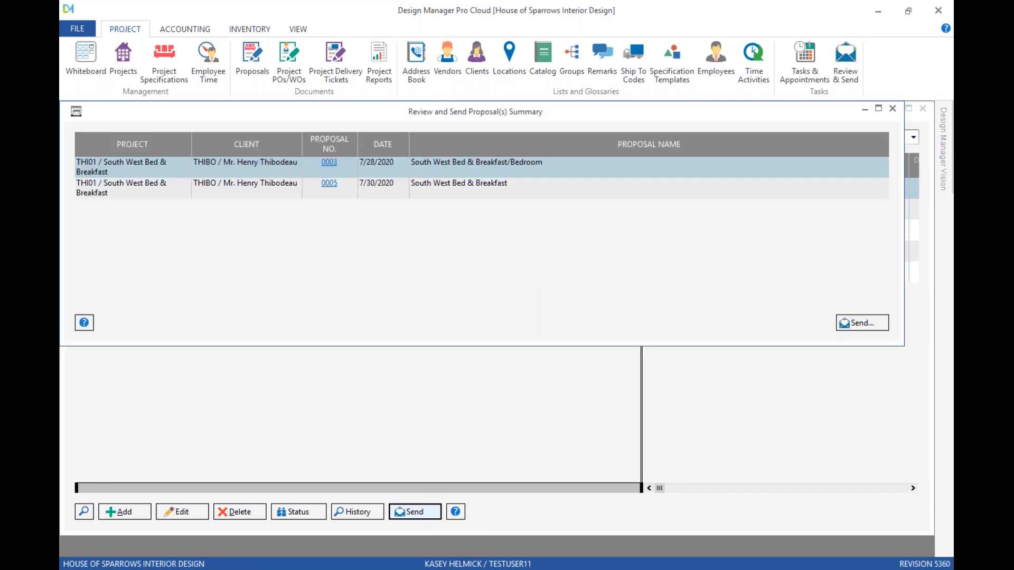
{"action": "left_click", "coordinate": [865, 324]}
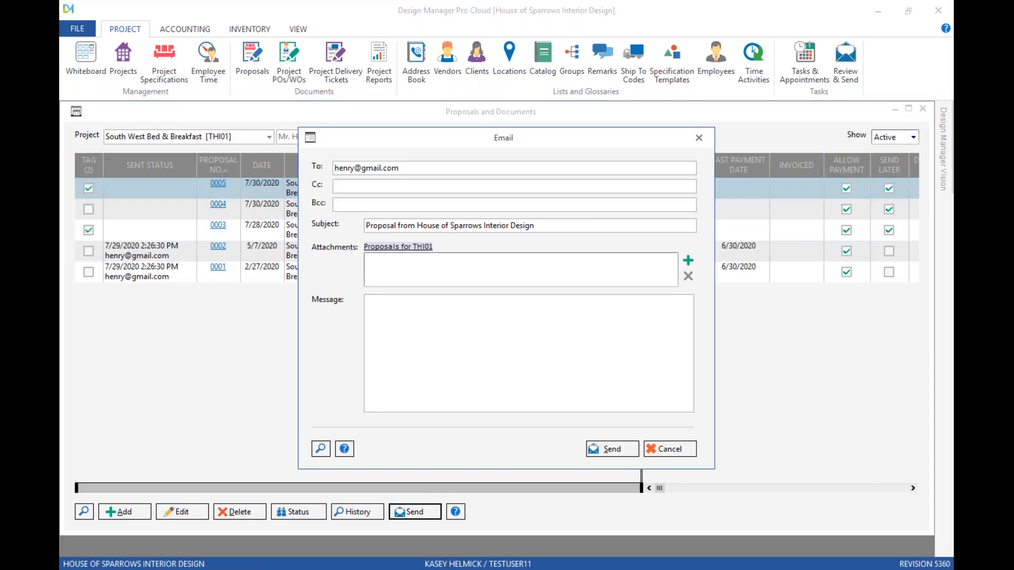
{"action": "left_click", "coordinate": [617, 448]}
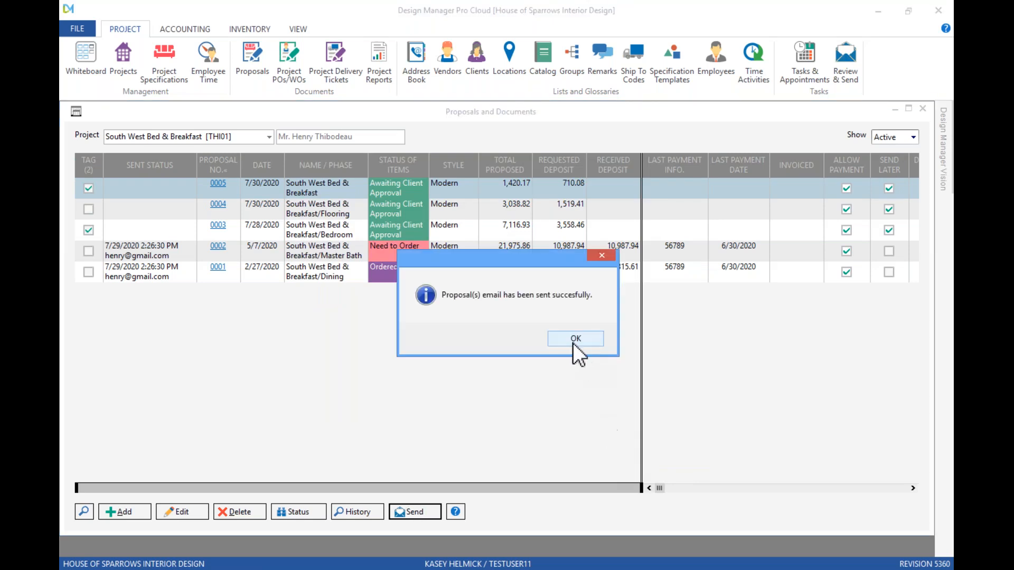
{"action": "left_click", "coordinate": [572, 342]}
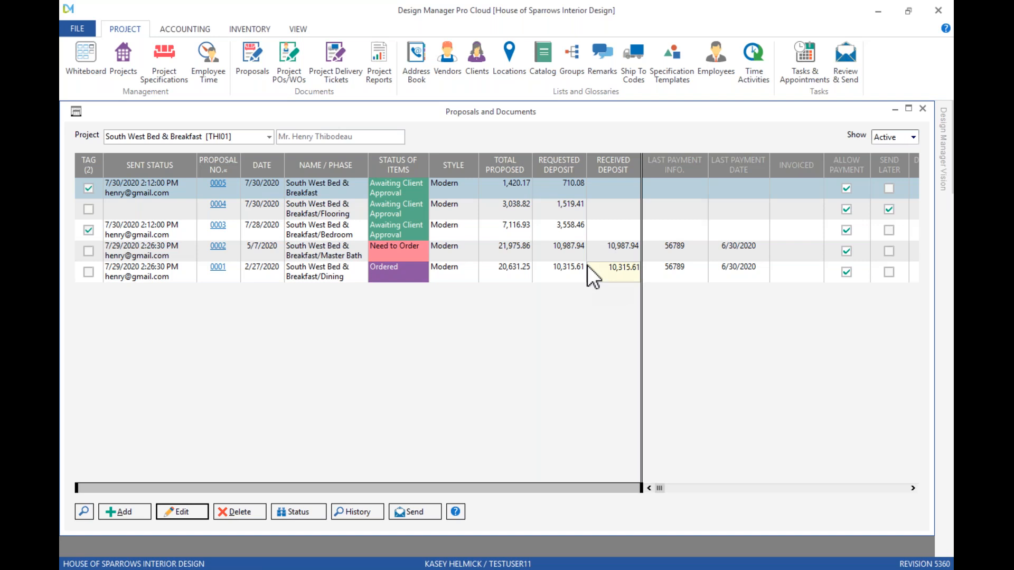
Create a client invoice for the South West Bed & Breakfast project that bills the Profile Metal Bench.
{"action": "left_click", "coordinate": [193, 31]}
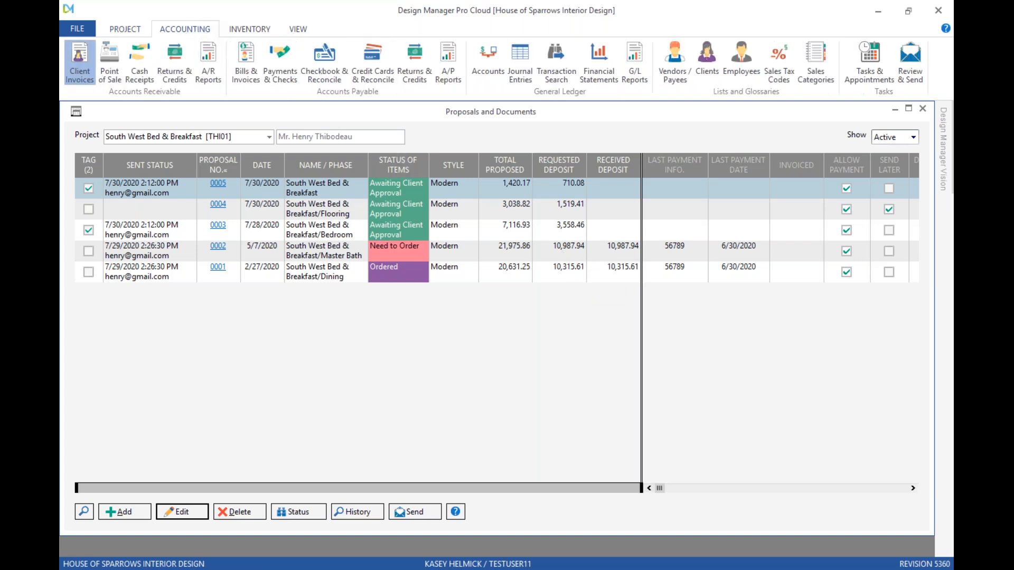
{"action": "left_click", "coordinate": [80, 62]}
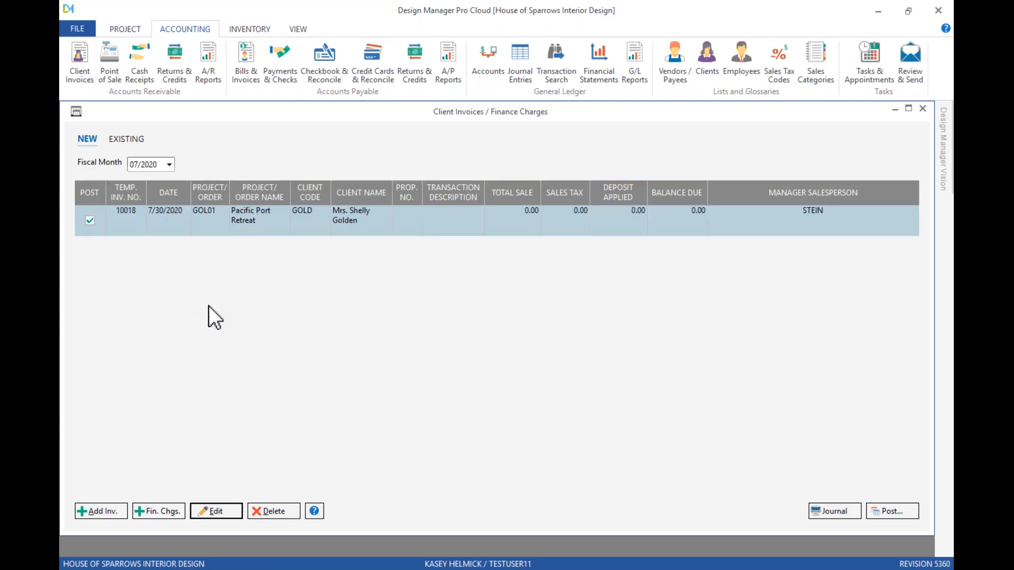
{"action": "left_click", "coordinate": [93, 506]}
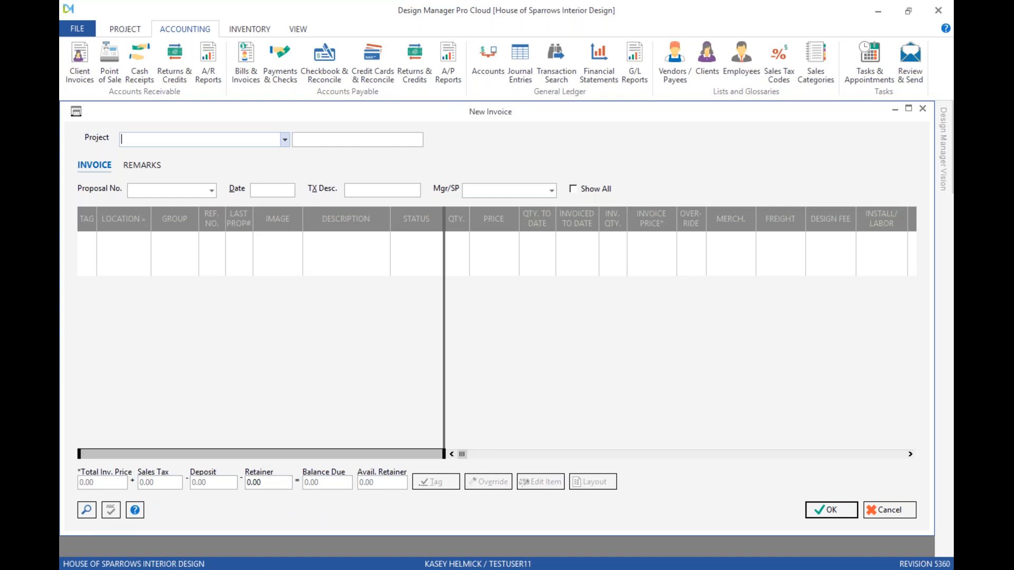
{"action": "type", "text": "s"}
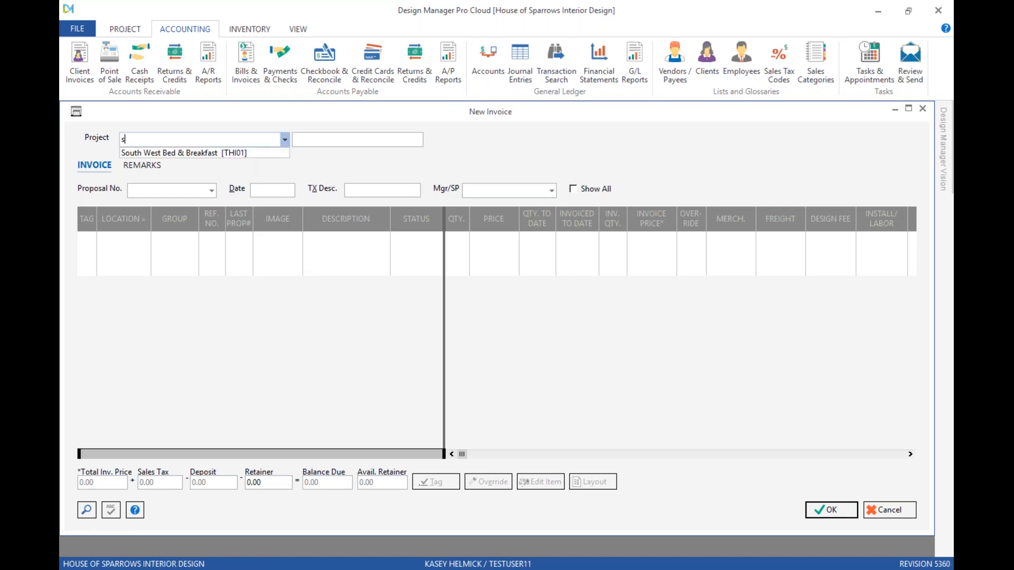
{"action": "key", "text": "Return"}
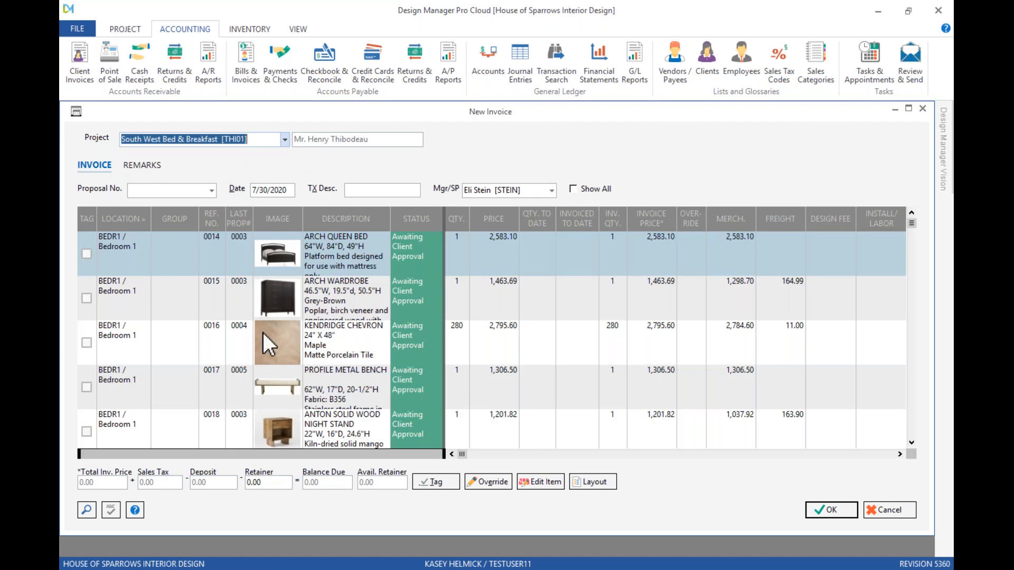
{"action": "scroll", "coordinate": [263, 333], "scroll_direction": "down", "scroll_amount": 1}
{"action": "left_click", "coordinate": [87, 342]}
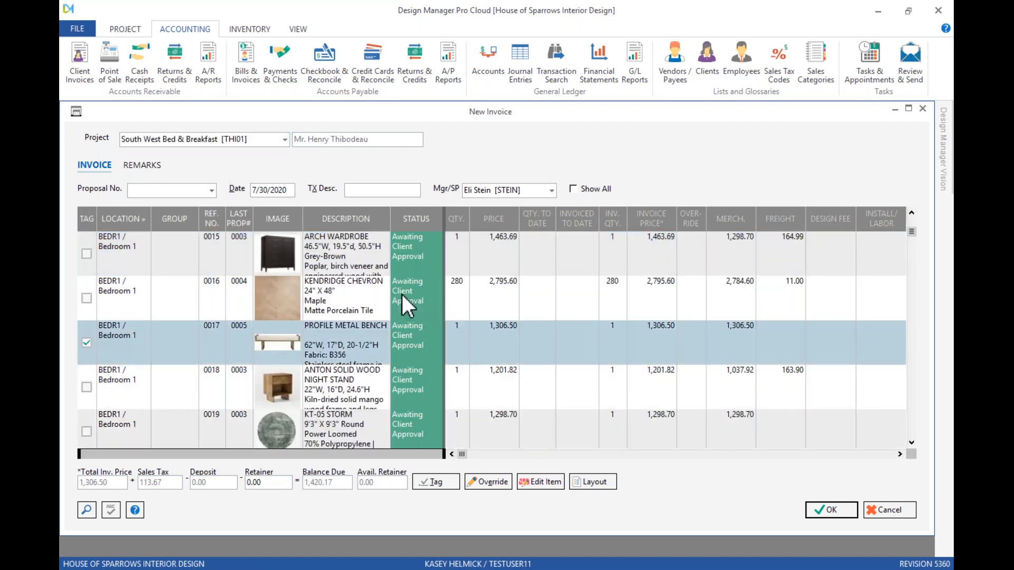
{"action": "left_click", "coordinate": [824, 513]}
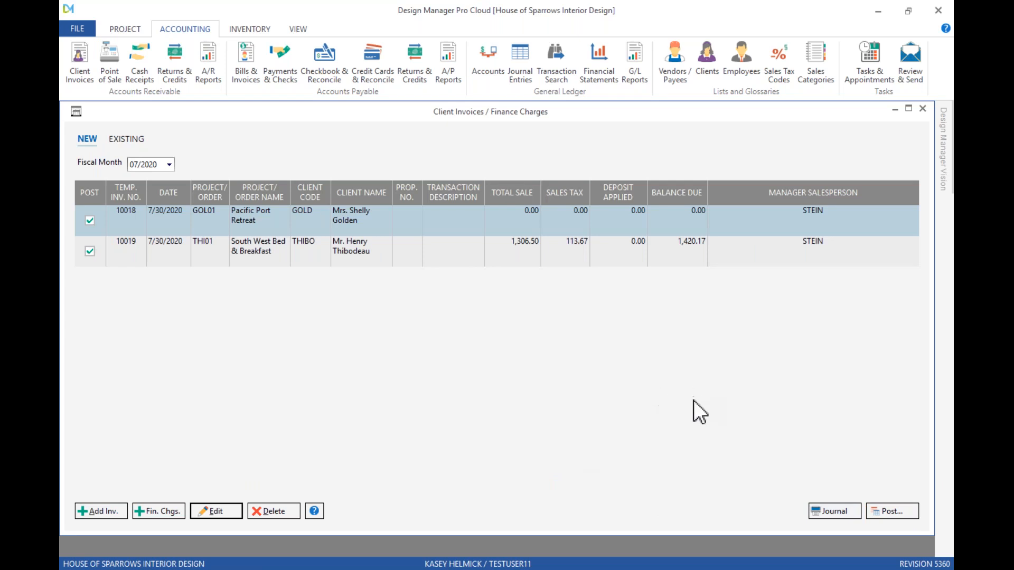
Preview the pending client invoices in the Modern style with pictures and post them into fiscal 07/2020.
{"action": "left_click", "coordinate": [883, 509]}
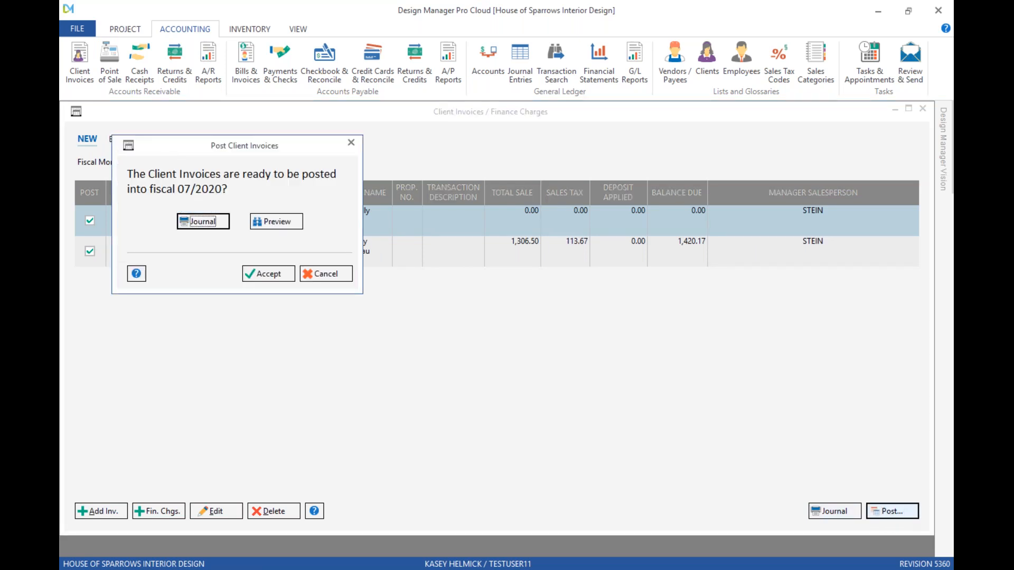
{"action": "left_click", "coordinate": [275, 223]}
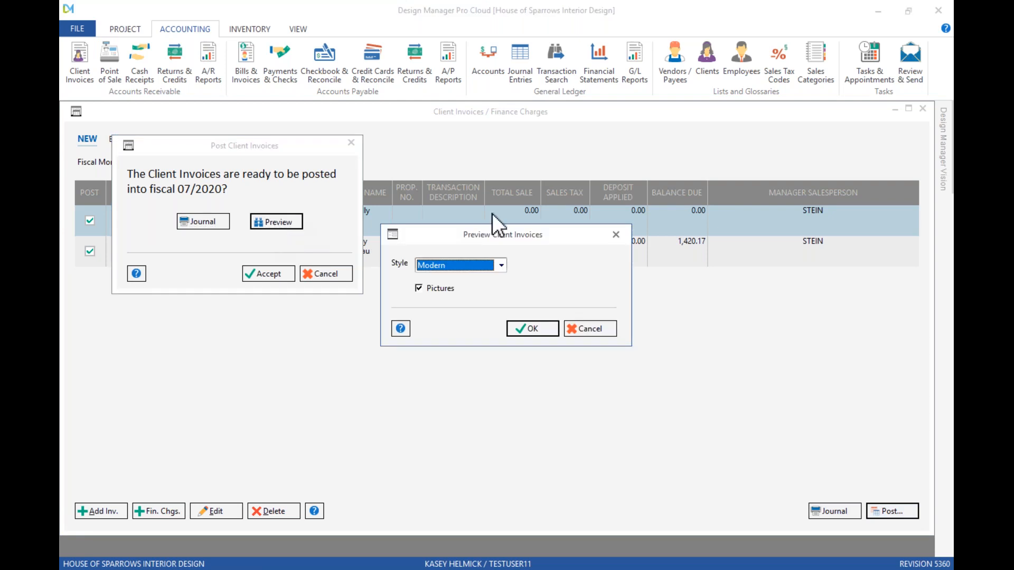
{"action": "left_click", "coordinate": [530, 327]}
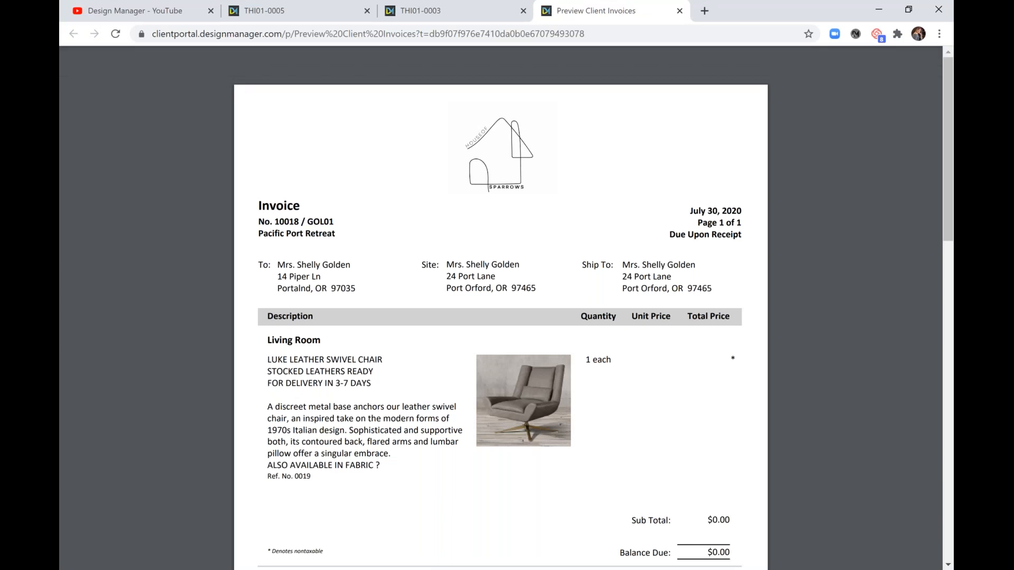
{"action": "scroll", "coordinate": [501, 307], "scroll_direction": "down", "scroll_amount": 3}
{"action": "scroll", "coordinate": [501, 306], "scroll_direction": "down", "scroll_amount": 5}
{"action": "scroll", "coordinate": [819, 169], "scroll_direction": "up", "scroll_amount": 9}
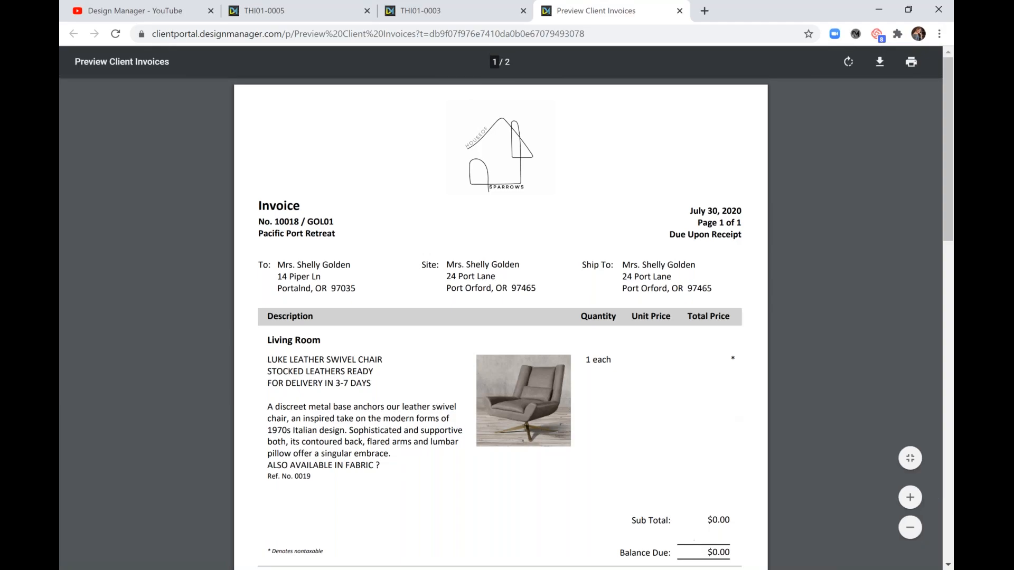
{"action": "key", "text": "alt+Tab"}
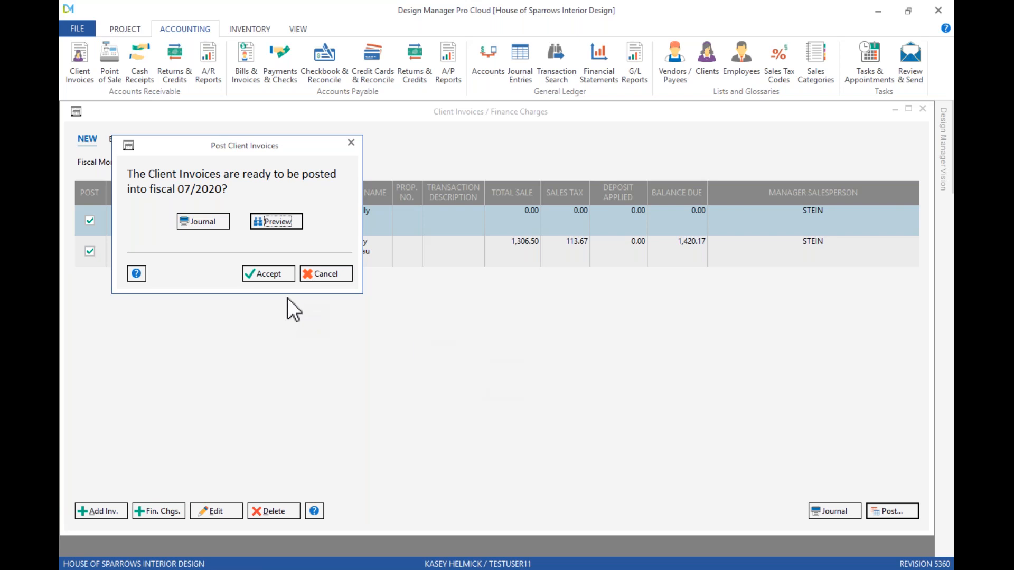
{"action": "left_click", "coordinate": [267, 276]}
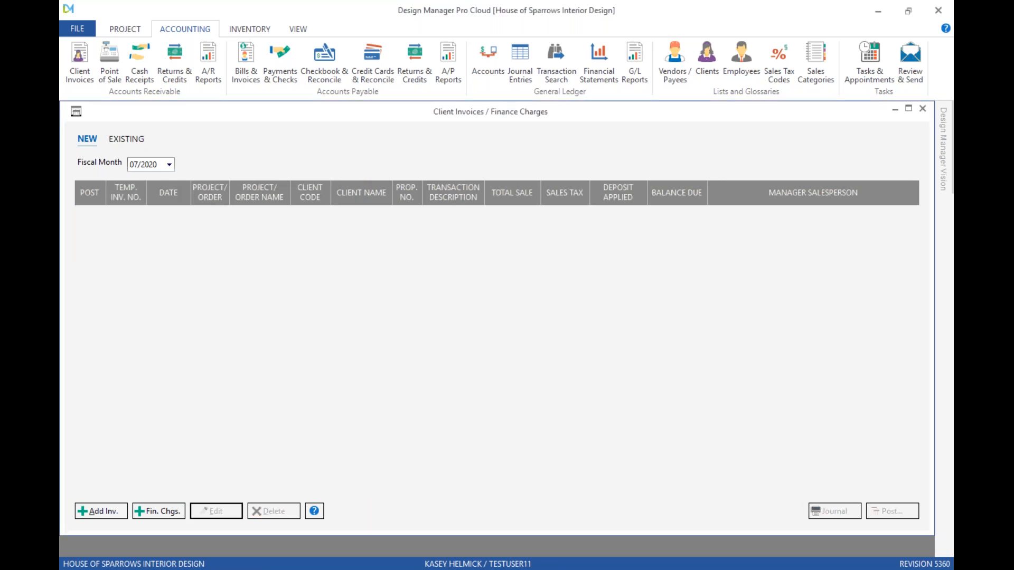
Tag the South West Bed & Breakfast invoice among the existing invoices and update its style to Residential Group Price Only.
{"action": "left_click", "coordinate": [127, 141]}
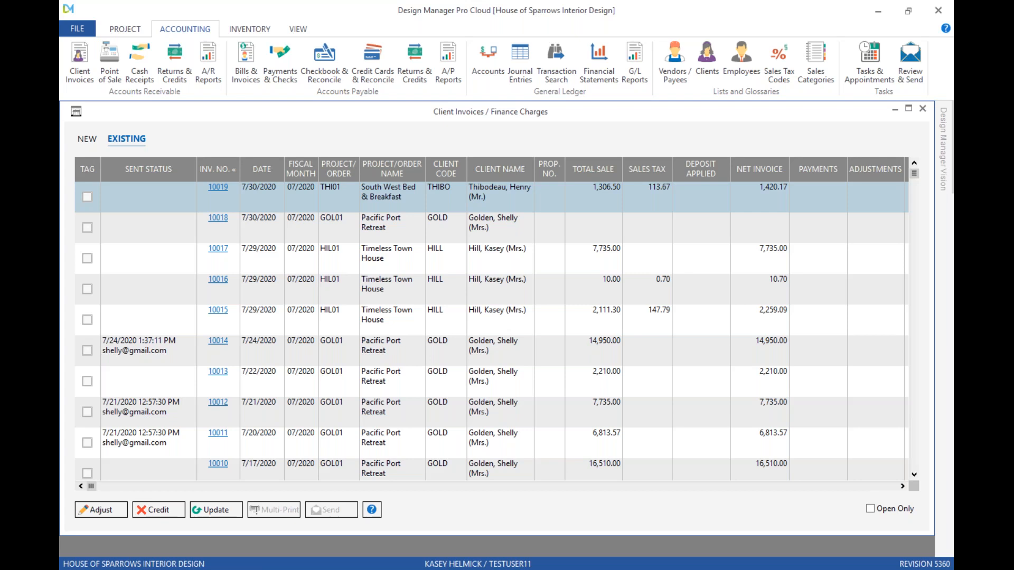
{"action": "left_click", "coordinate": [87, 197]}
{"action": "left_click", "coordinate": [218, 509]}
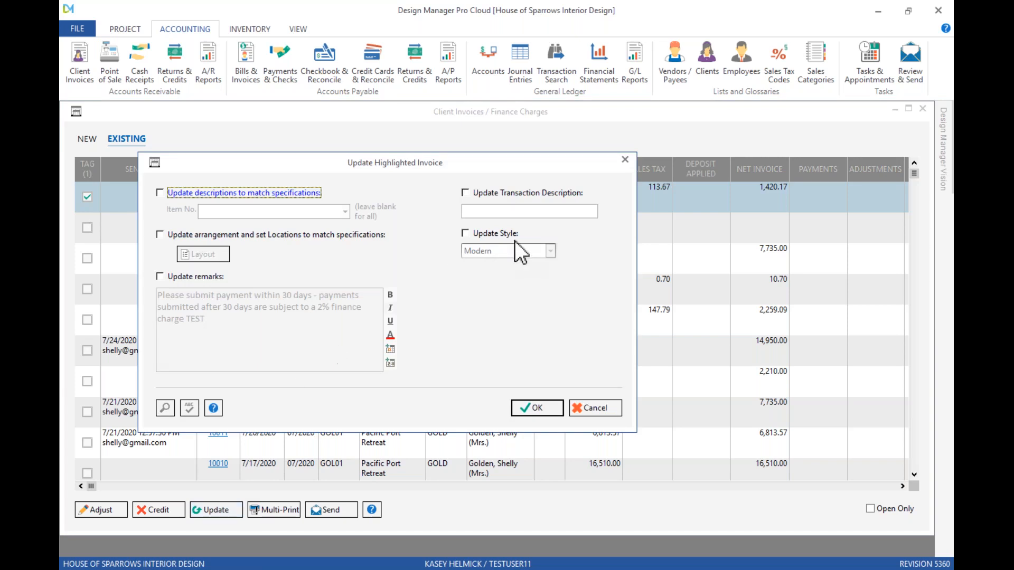
{"action": "left_click", "coordinate": [466, 234]}
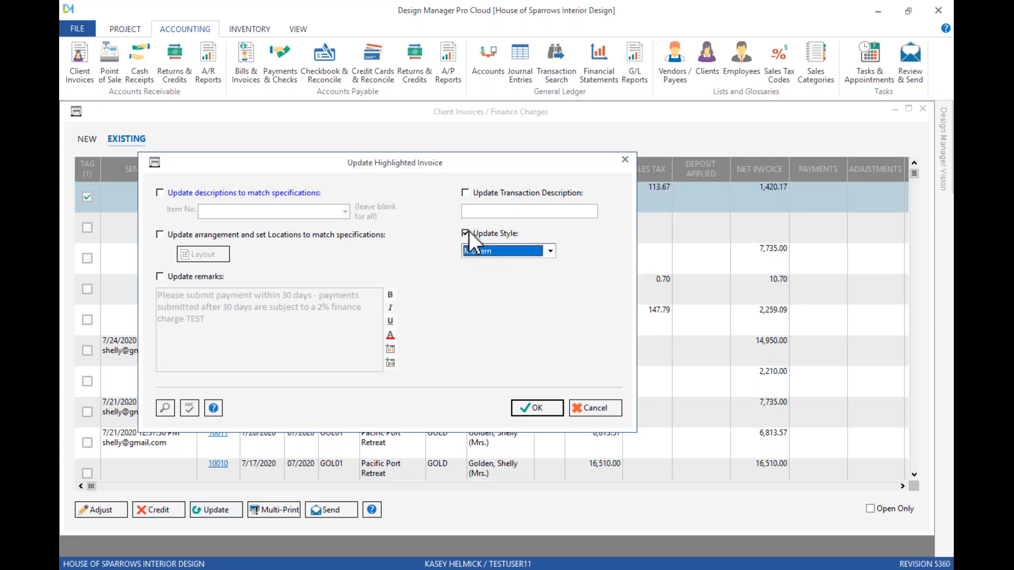
{"action": "left_click", "coordinate": [551, 249]}
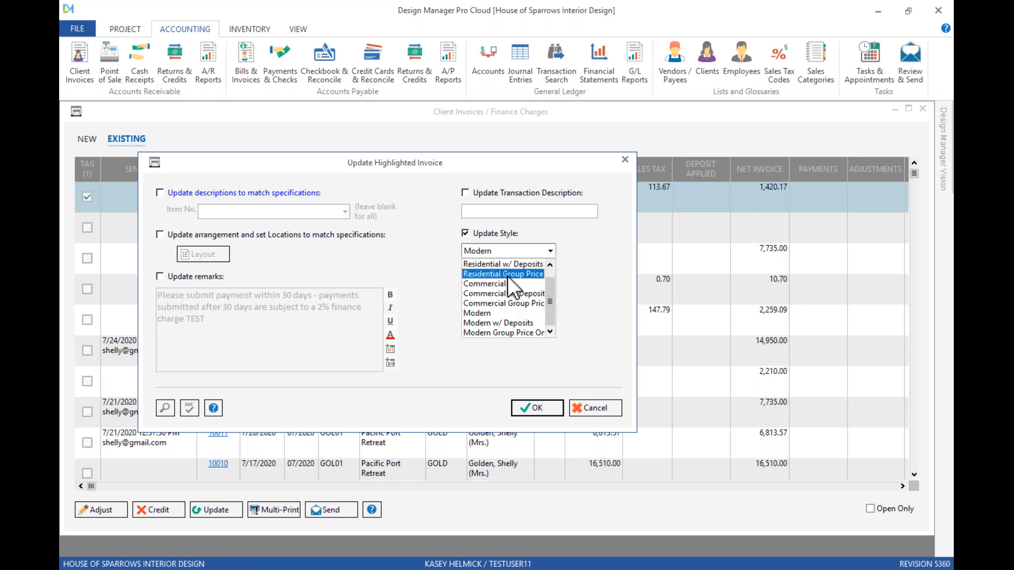
{"action": "left_click", "coordinate": [508, 277]}
{"action": "left_click", "coordinate": [530, 407]}
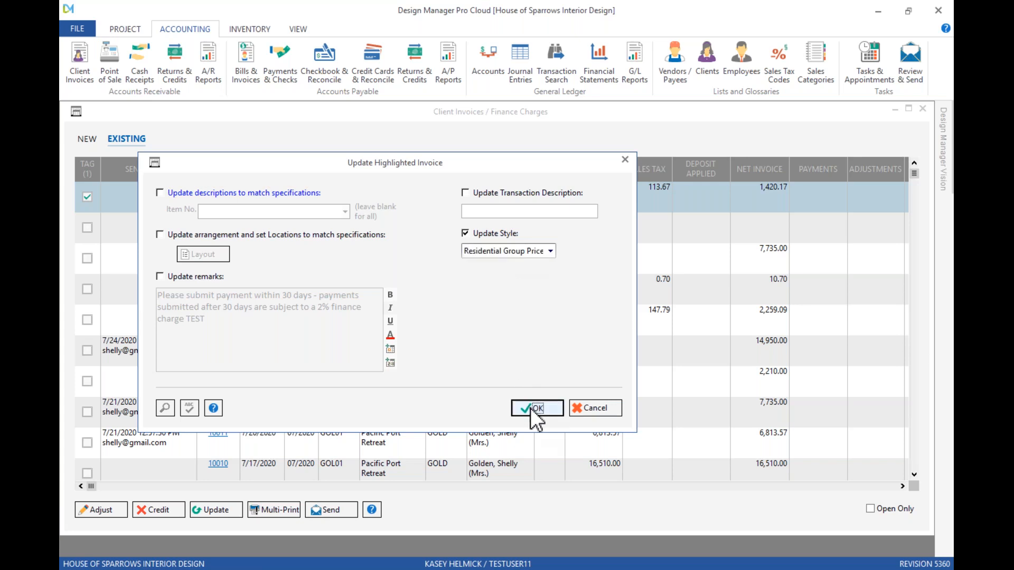
{"action": "left_click", "coordinate": [544, 342]}
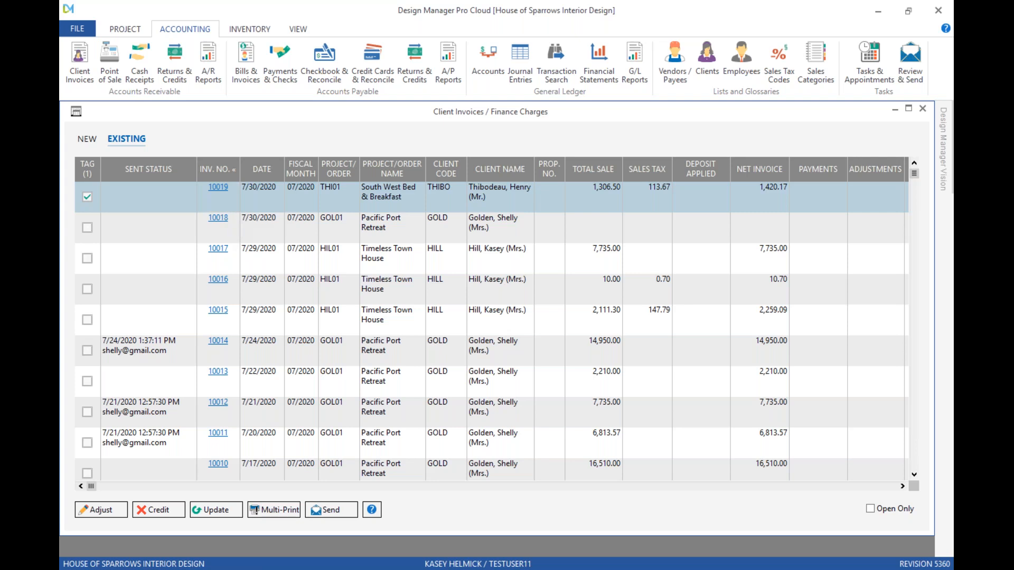
View the South West Bed & Breakfast invoice through its invoice number link and bring up its tagging, link and sent status options.
{"action": "left_click", "coordinate": [218, 188]}
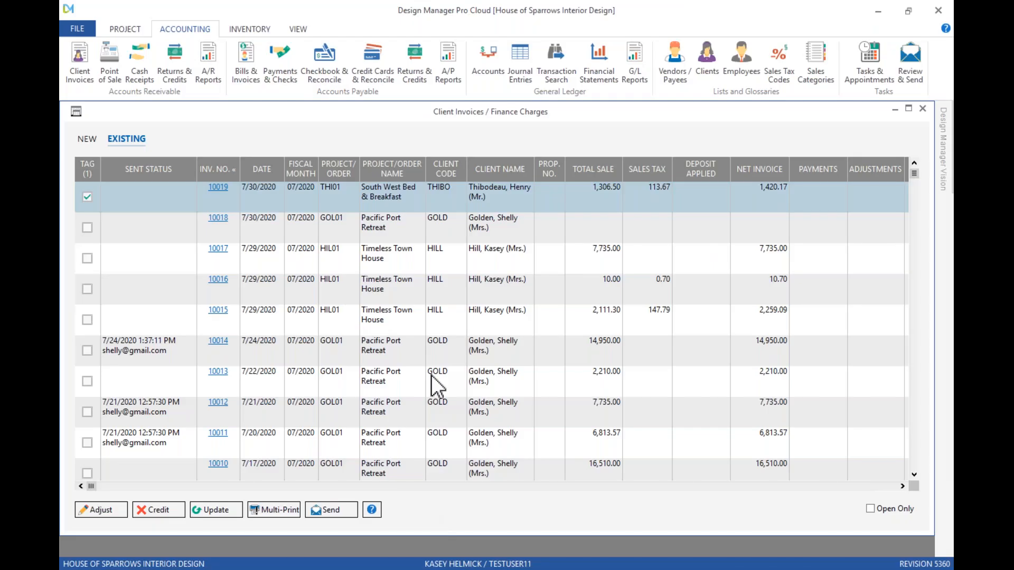
{"action": "left_click", "coordinate": [438, 385]}
{"action": "right_click", "coordinate": [95, 207]}
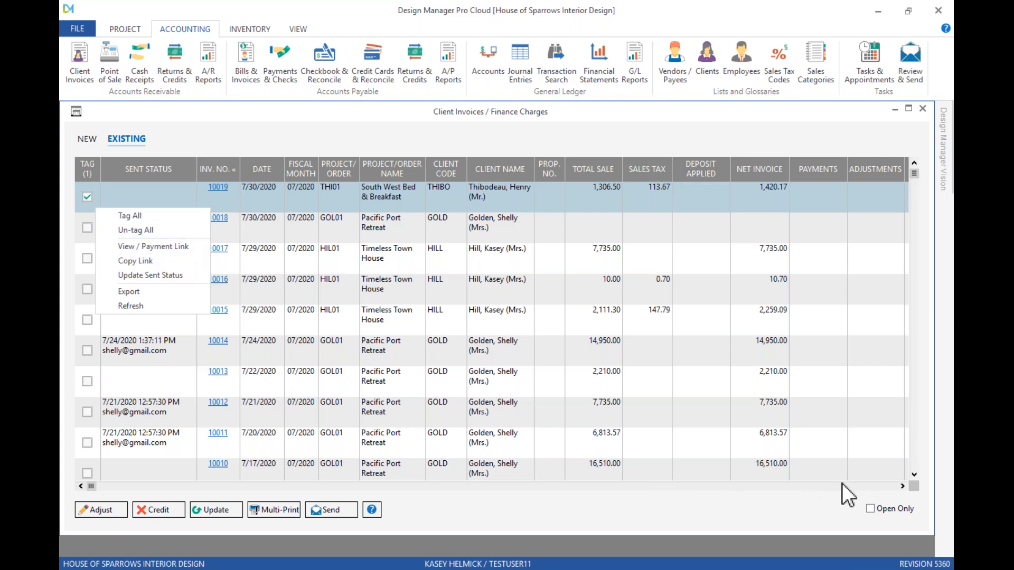
Examine the remaining columns of the existing invoices, including Balance Due, Allow Payment, Send Later and Style.
{"action": "left_click", "coordinate": [904, 488]}
{"action": "left_click", "coordinate": [905, 488]}
{"action": "left_click", "coordinate": [904, 488]}
{"action": "left_click", "coordinate": [904, 488]}
{"action": "left_click", "coordinate": [904, 488]}
{"action": "left_click", "coordinate": [905, 488]}
{"action": "left_click", "coordinate": [905, 488]}
{"action": "left_click", "coordinate": [904, 489]}
{"action": "left_click", "coordinate": [904, 489]}
{"action": "left_click", "coordinate": [904, 489]}
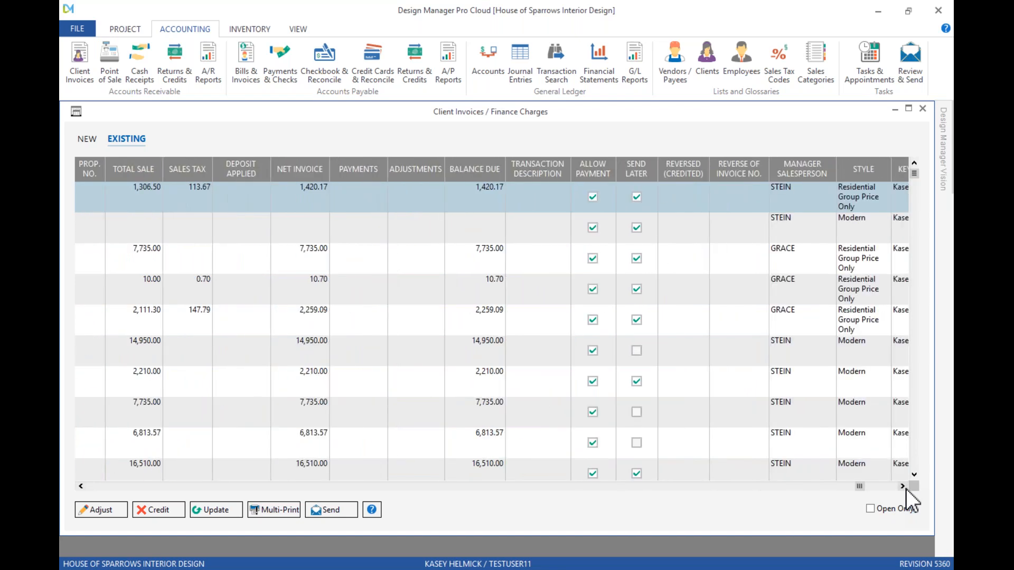
{"action": "left_click", "coordinate": [904, 488]}
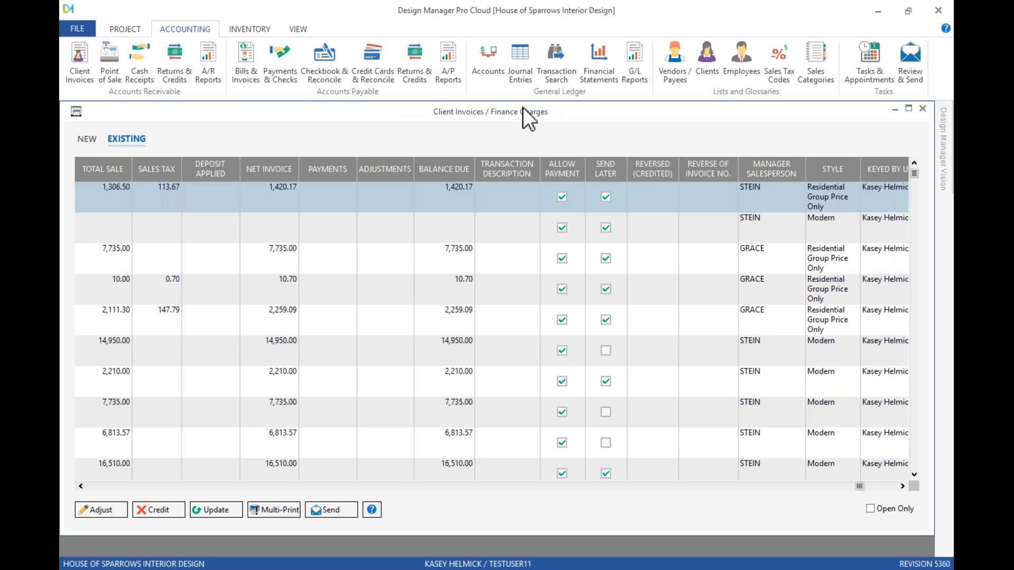
Open the Review and Send list and sort its documents by project in descending order.
{"action": "left_click", "coordinate": [911, 58]}
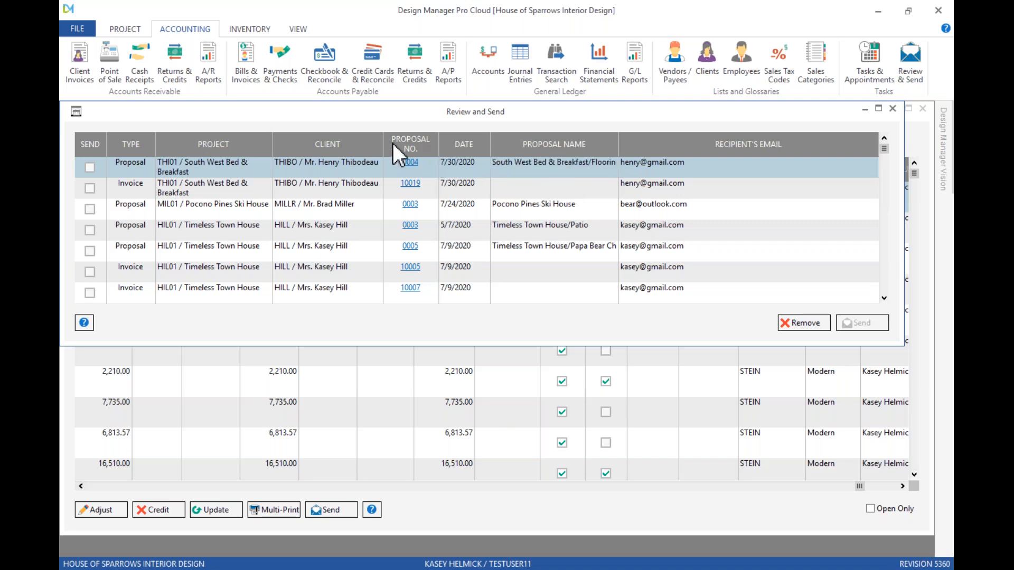
{"action": "left_click", "coordinate": [353, 145]}
{"action": "left_click", "coordinate": [355, 145]}
{"action": "left_click", "coordinate": [201, 148]}
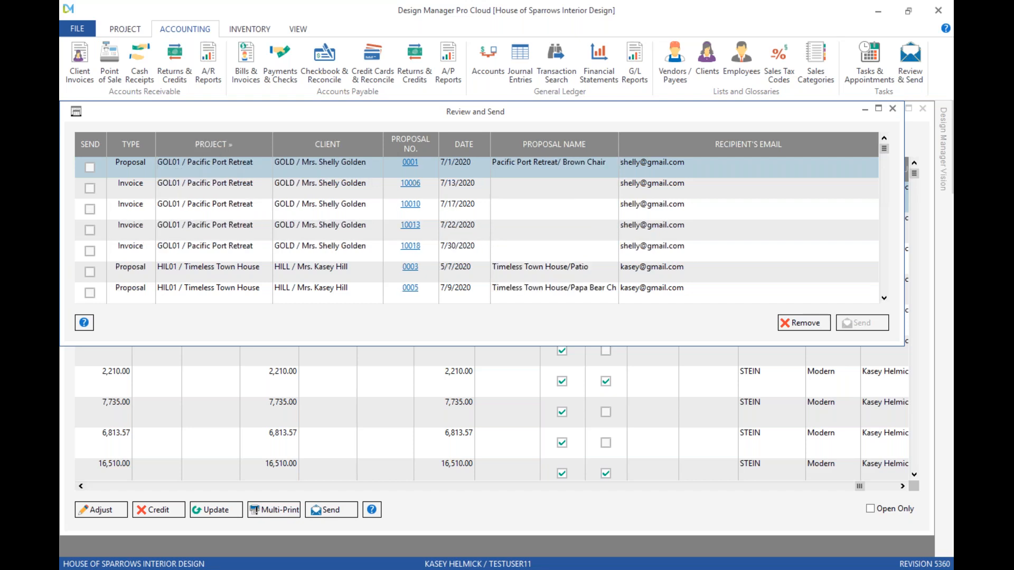
{"action": "left_click", "coordinate": [202, 149]}
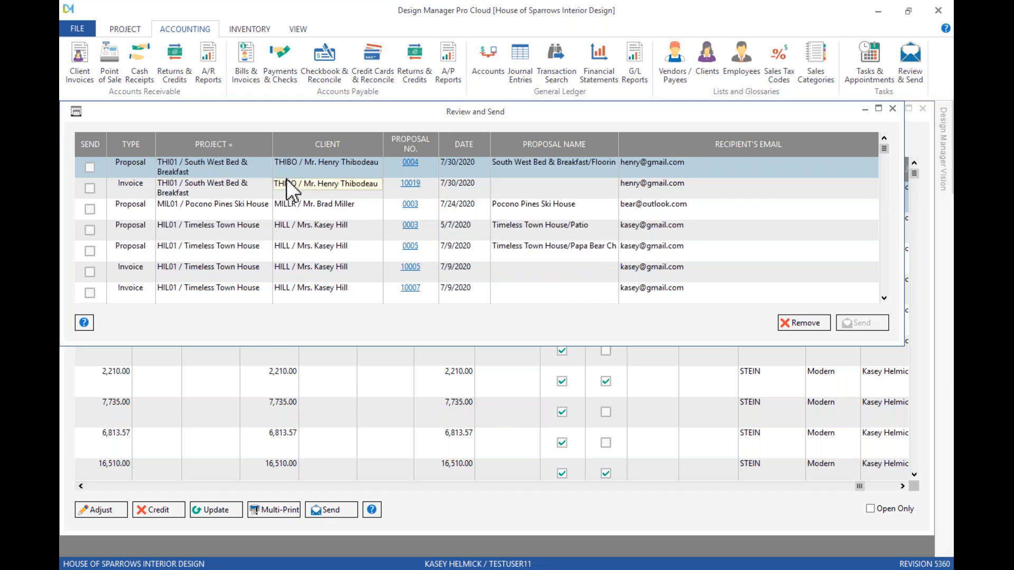
Tag the South West Bed & Breakfast flooring proposal 0004 and email it to its recipient.
{"action": "right_click", "coordinate": [99, 168]}
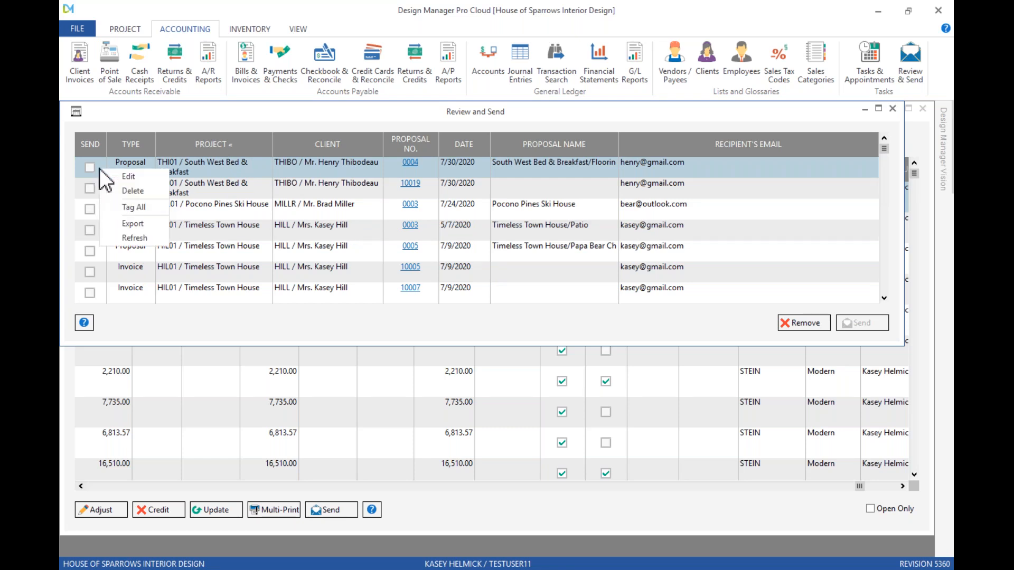
{"action": "left_click", "coordinate": [90, 169]}
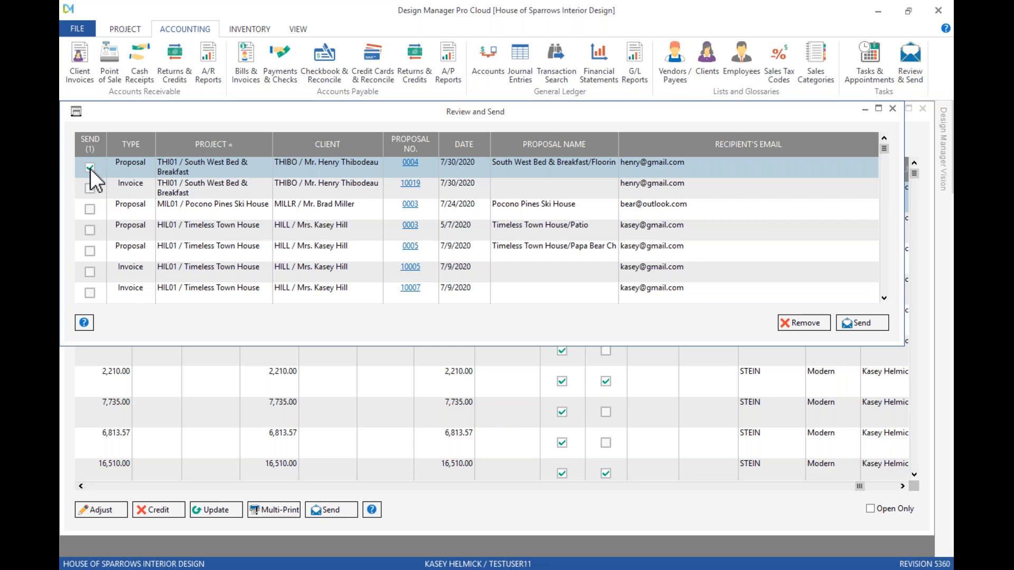
{"action": "left_click", "coordinate": [866, 324]}
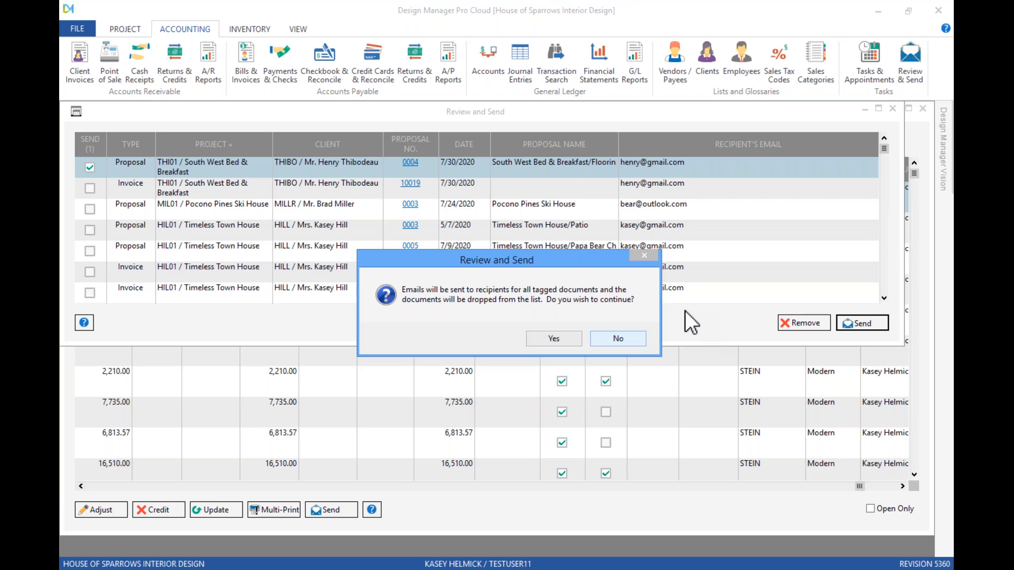
{"action": "left_click", "coordinate": [581, 342]}
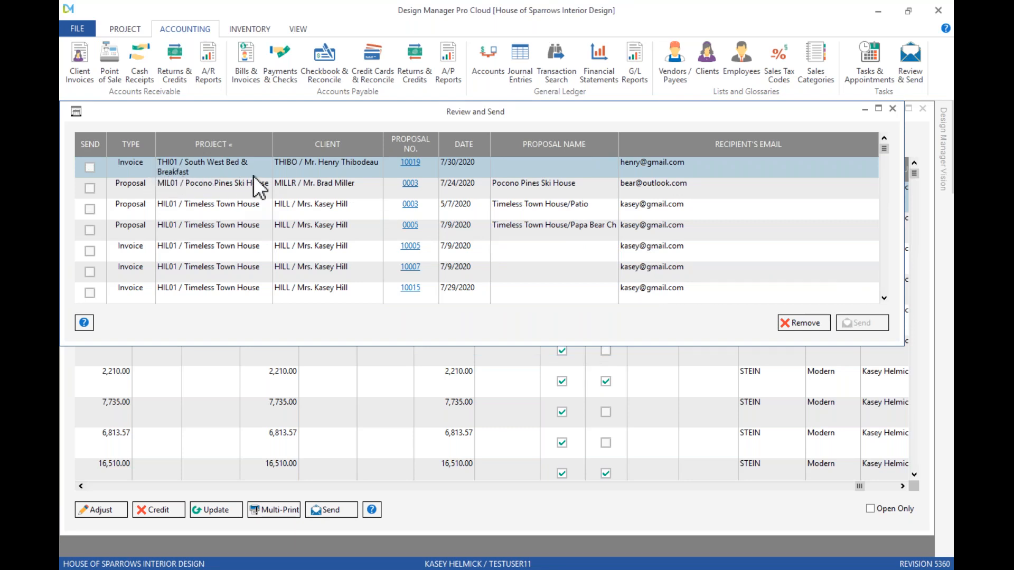
Open the South West Bed & Breakfast invoice's recipient email for editing, cancel it, and try removing the invoice from the send list.
{"action": "right_click", "coordinate": [140, 163]}
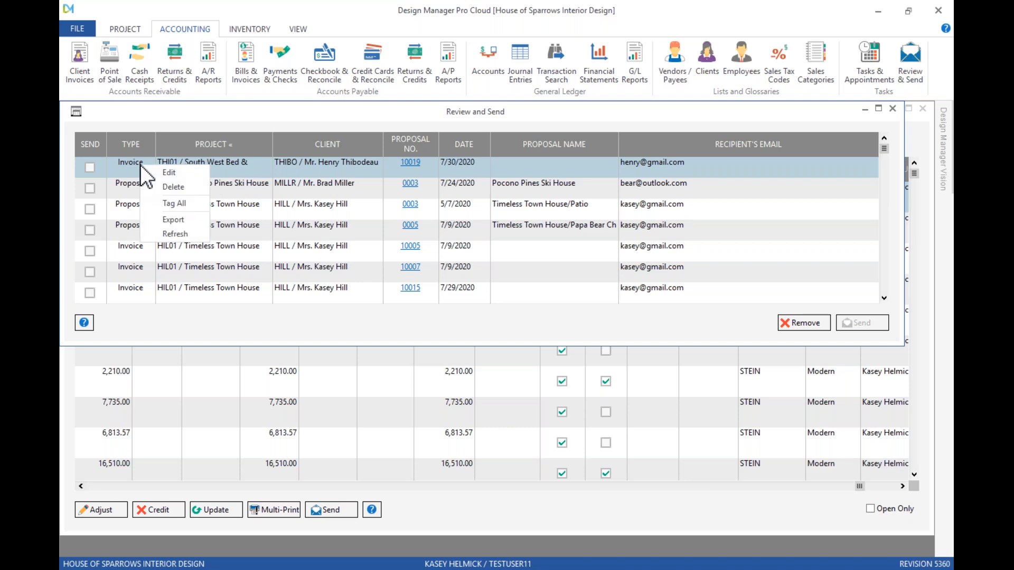
{"action": "left_click", "coordinate": [165, 175]}
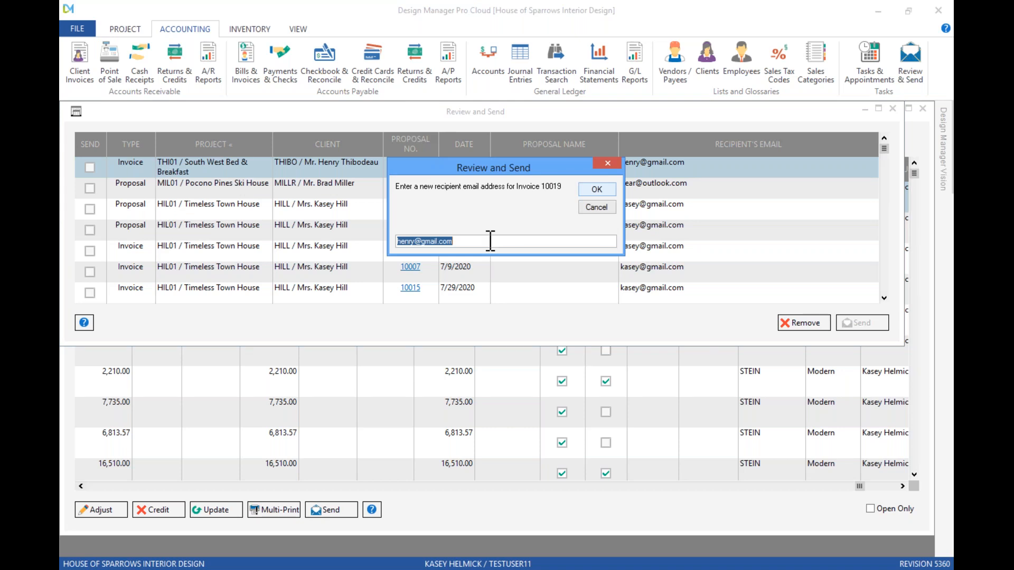
{"action": "left_click", "coordinate": [596, 206]}
{"action": "left_click", "coordinate": [597, 208]}
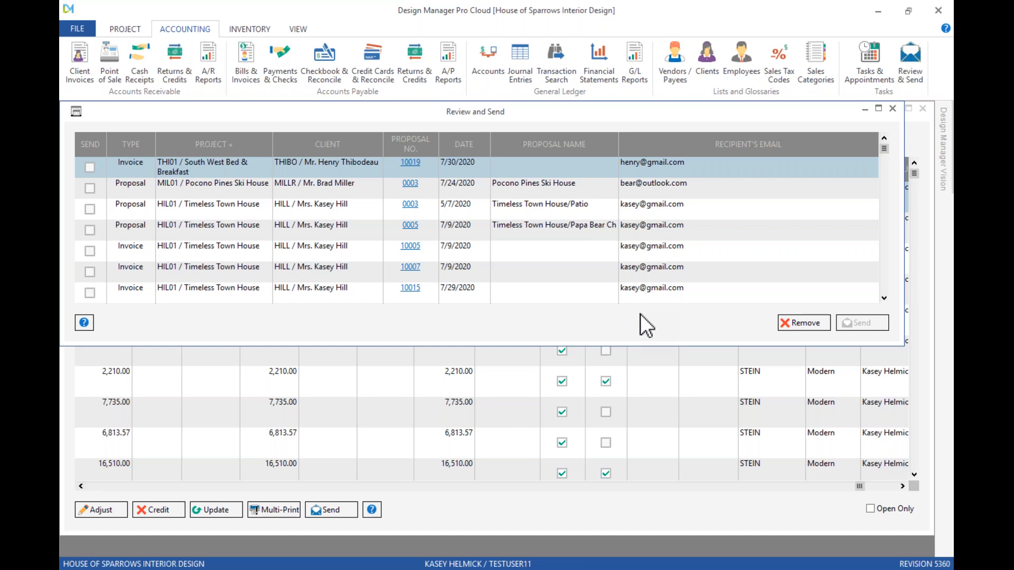
{"action": "left_click", "coordinate": [793, 327]}
{"action": "left_click", "coordinate": [511, 339]}
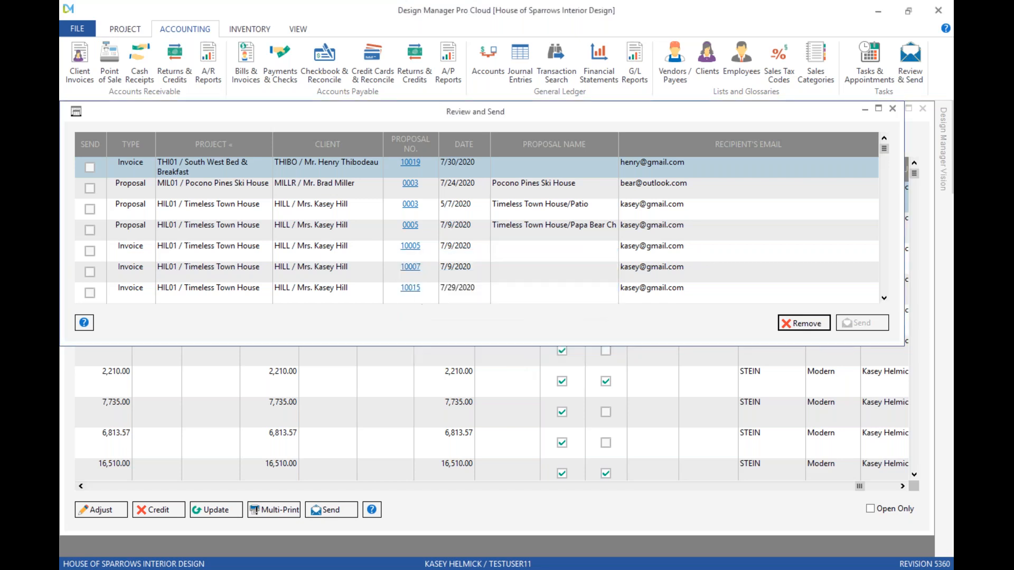